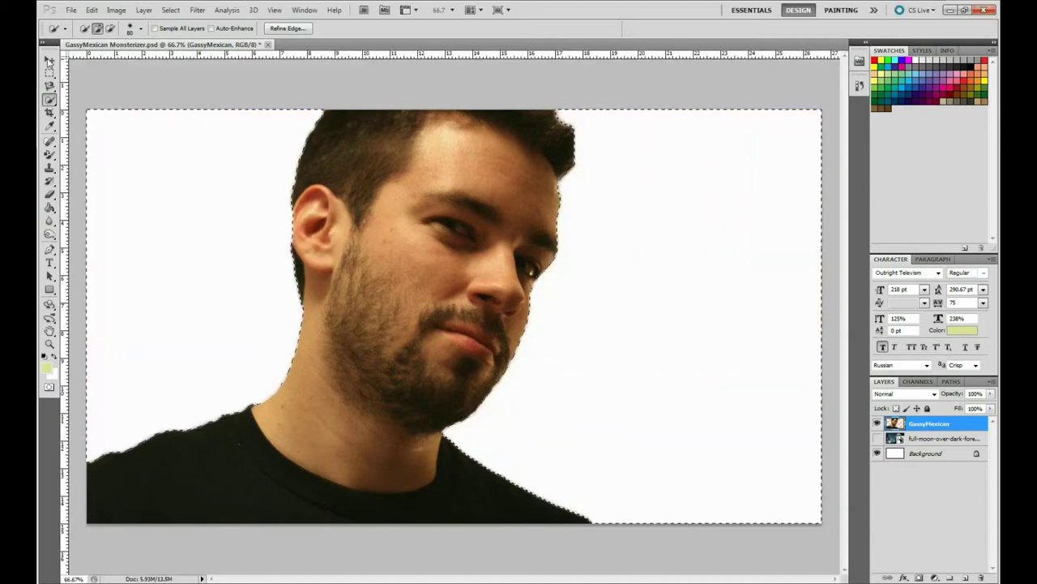
Trim the lip selection and warp the upper lip upward into a snarl.
{"action": "left_click", "coordinate": [111, 28]}
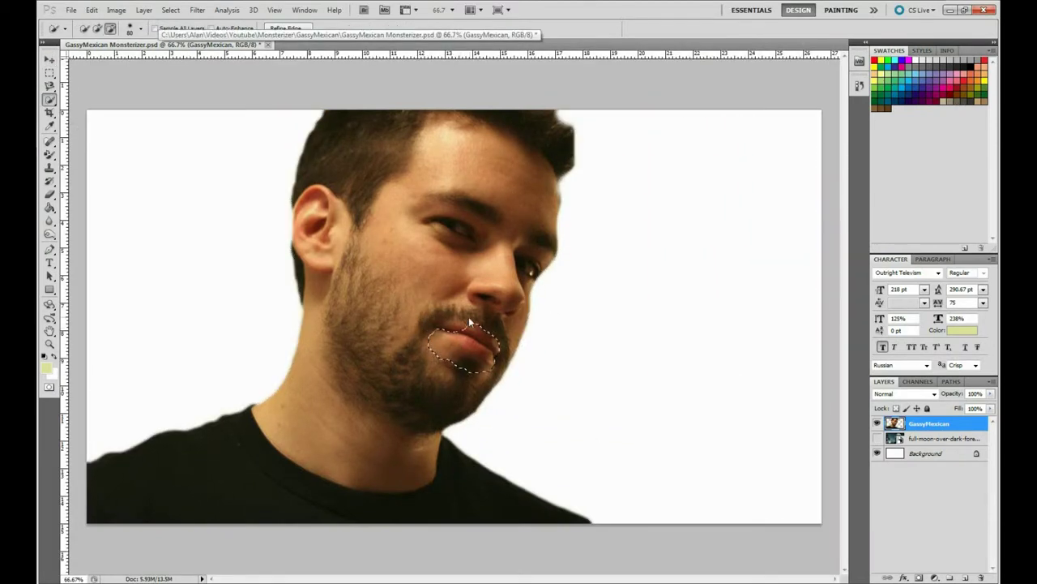
{"action": "left_click_drag", "start_coordinate": [486, 336], "coordinate": [458, 321]}
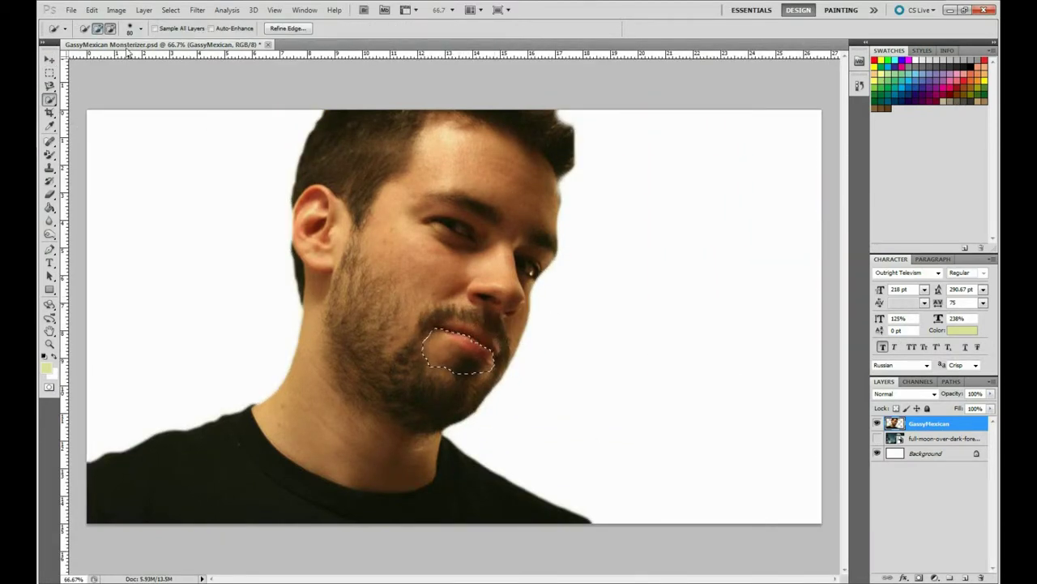
{"action": "left_click", "coordinate": [91, 9]}
{"action": "left_click", "coordinate": [271, 299]}
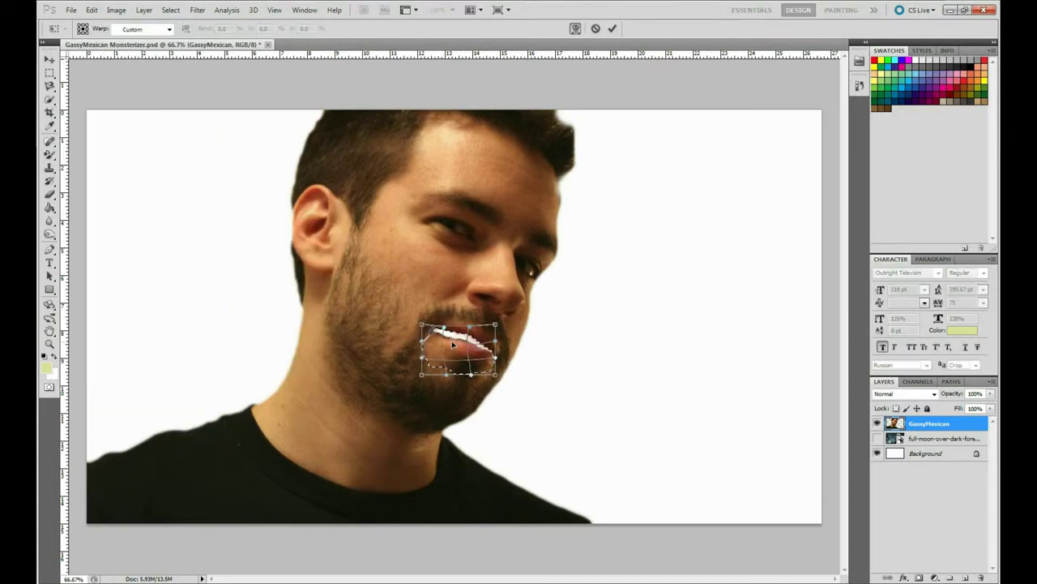
{"action": "left_click_drag", "start_coordinate": [426, 314], "coordinate": [428, 327]}
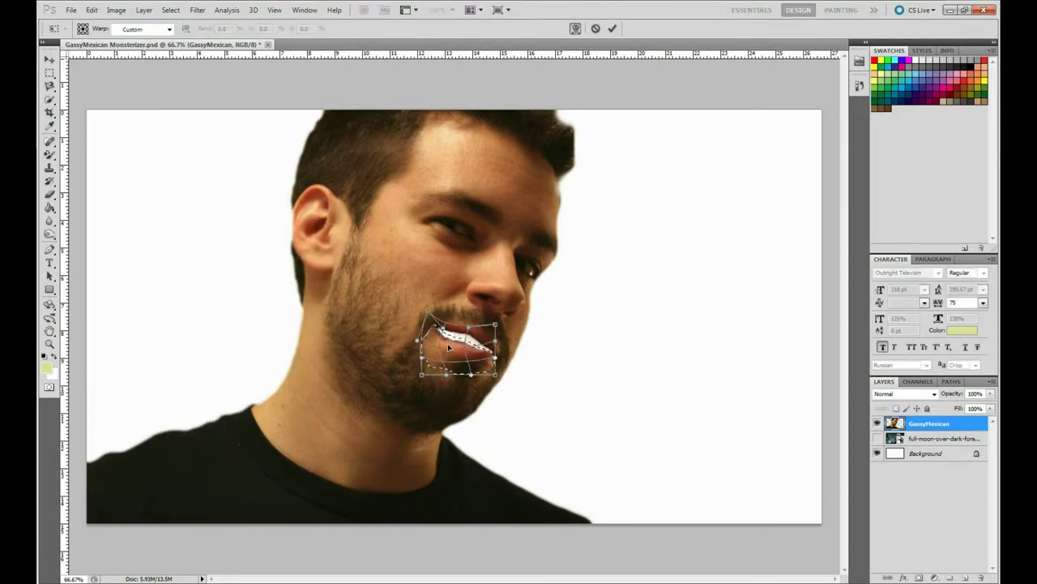
{"action": "key", "text": "Return"}
Put the fangs on their own layer behind the face, rotated and distorted to fit the mouth.
{"action": "key", "text": "j"}
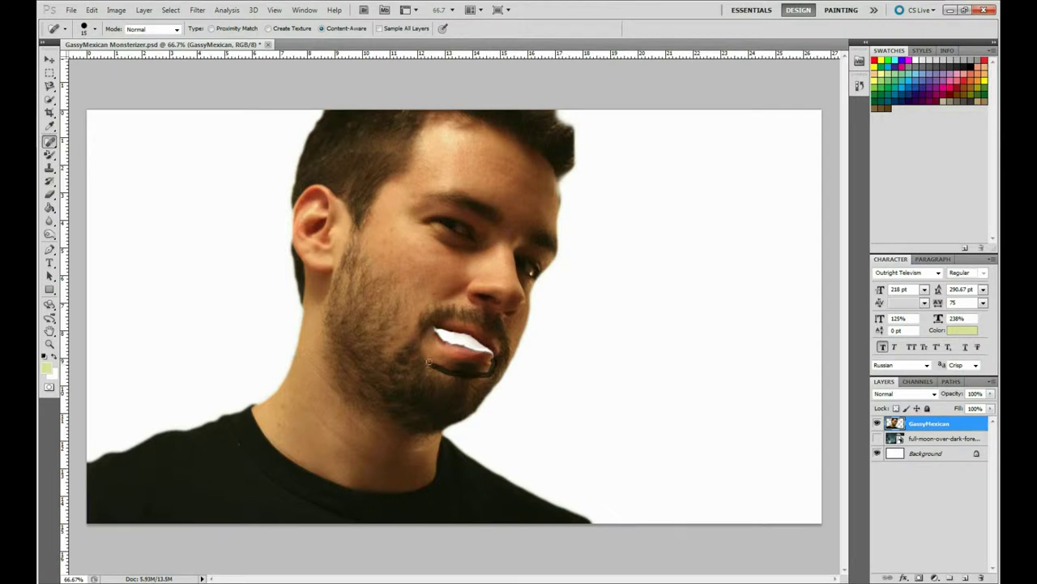
{"action": "key", "text": "v"}
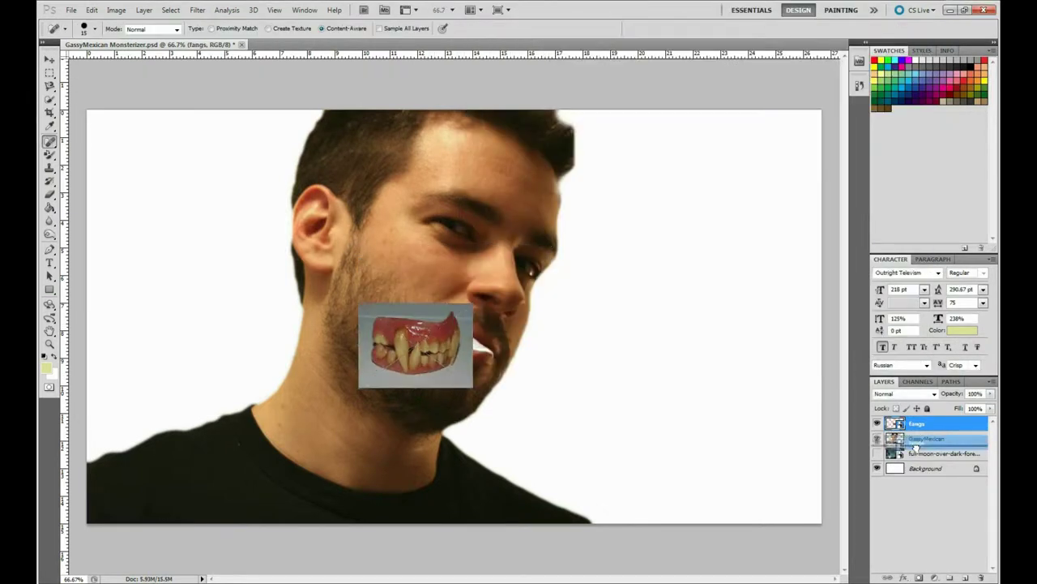
{"action": "key", "text": "ctrl+bracketleft"}
{"action": "left_click", "coordinate": [92, 10]}
{"action": "left_click", "coordinate": [267, 257]}
{"action": "left_click_drag", "start_coordinate": [519, 297], "coordinate": [526, 310]}
{"action": "left_click", "coordinate": [91, 10]}
{"action": "left_click", "coordinate": [275, 248]}
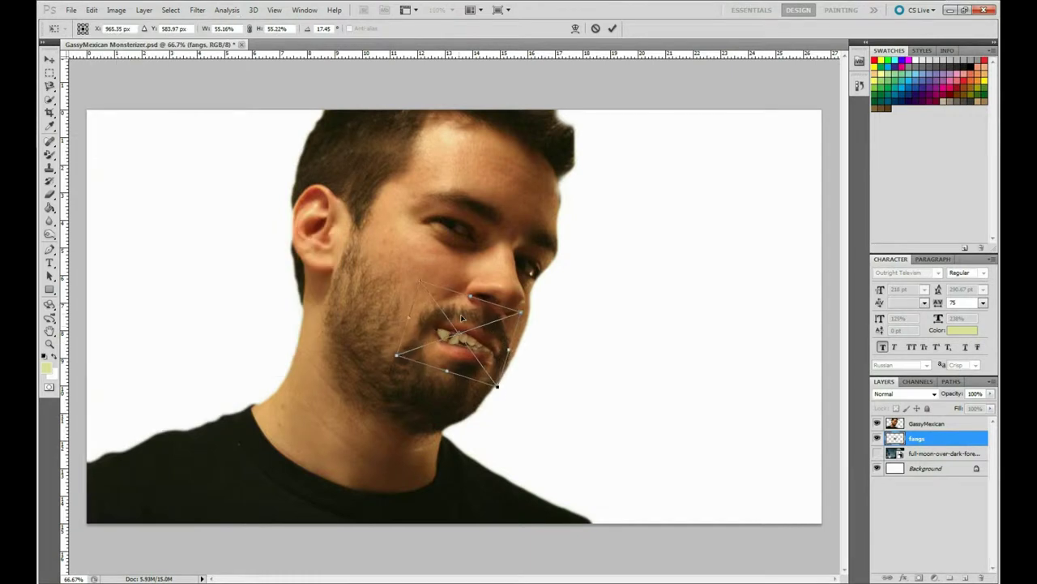
{"action": "key", "text": "Return"}
Clean up the extra fangs with the Eraser and make the GassyMexican layer active again.
{"action": "left_click", "coordinate": [50, 194]}
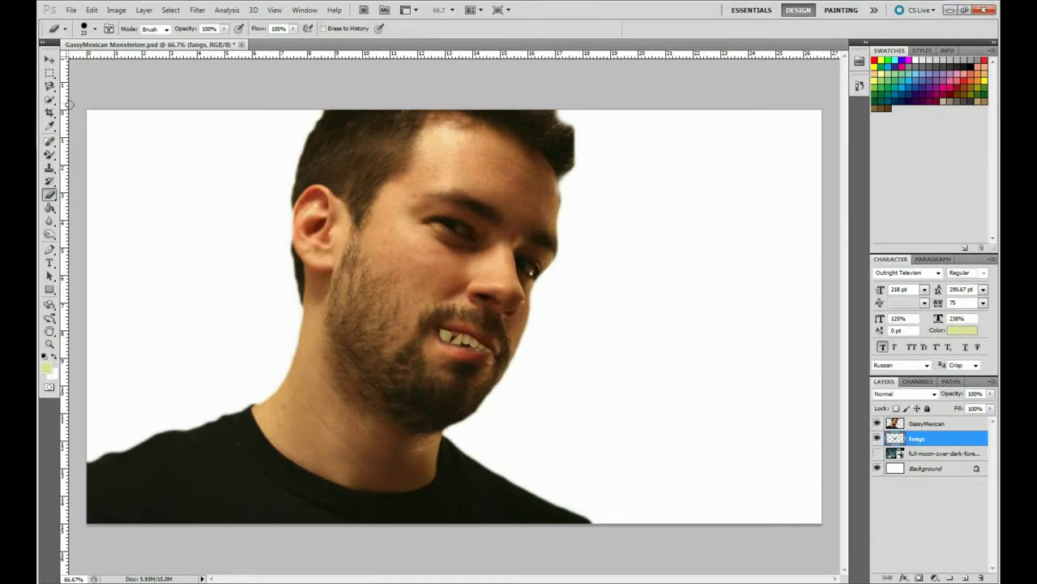
{"action": "left_click", "coordinate": [50, 168]}
{"action": "key", "text": "alt+bracketright"}
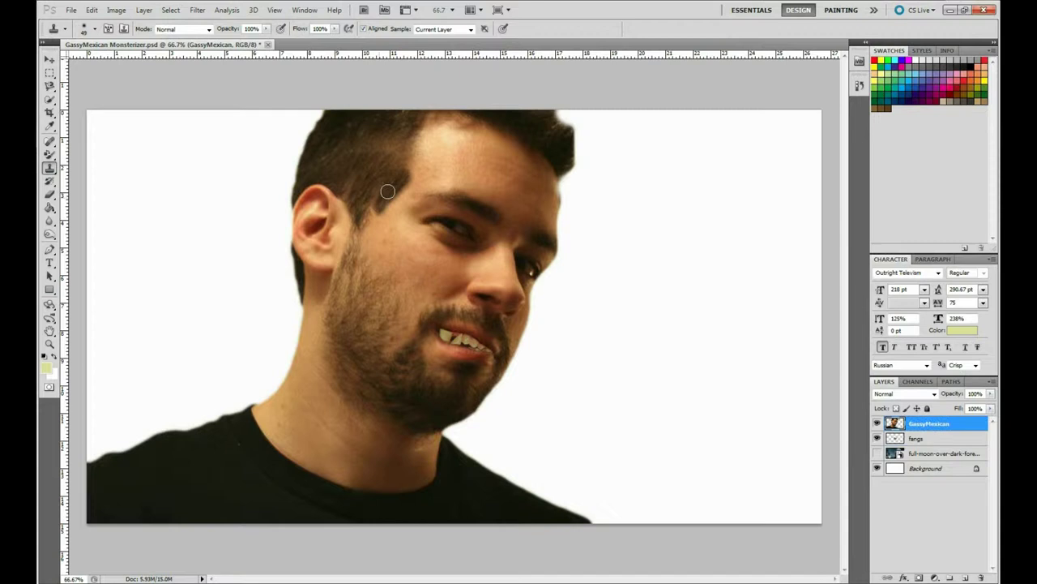
Clone dark hair over the temple, upper forehead, cheek and jaw.
{"action": "mouse_move", "coordinate": [367, 235]}
{"action": "left_mouse_down"}
{"action": "mouse_move", "coordinate": [387, 209]}
{"action": "mouse_move", "coordinate": [367, 183]}
{"action": "mouse_move", "coordinate": [430, 126]}
{"action": "left_mouse_up"}
{"action": "left_click_drag", "start_coordinate": [381, 158], "coordinate": [442, 122]}
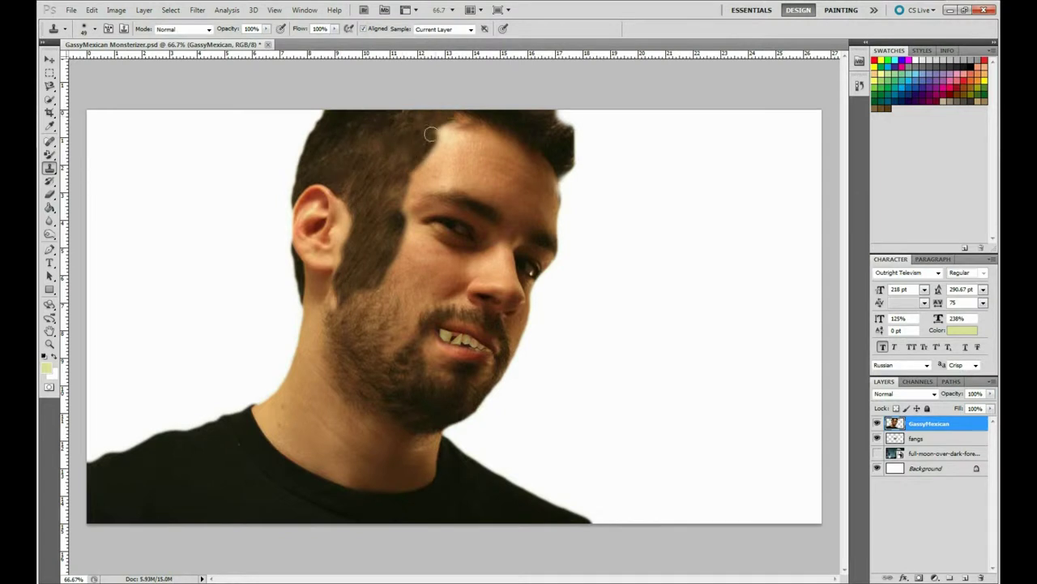
{"action": "mouse_move", "coordinate": [386, 197]}
{"action": "left_mouse_down"}
{"action": "mouse_move", "coordinate": [400, 243]}
{"action": "mouse_move", "coordinate": [409, 232]}
{"action": "mouse_move", "coordinate": [384, 259]}
{"action": "left_mouse_up"}
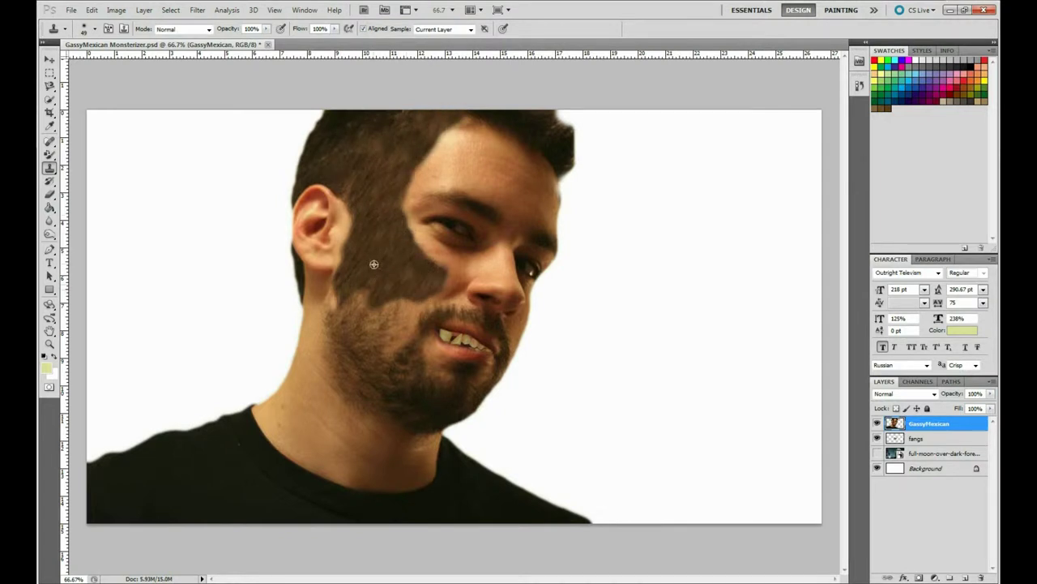
{"action": "left_click_drag", "start_coordinate": [388, 311], "coordinate": [428, 297]}
{"action": "mouse_move", "coordinate": [389, 339]}
{"action": "left_mouse_down"}
{"action": "mouse_move", "coordinate": [394, 273]}
{"action": "mouse_move", "coordinate": [378, 288]}
{"action": "left_mouse_up"}
{"action": "left_click", "coordinate": [363, 169], "text": "alt"}
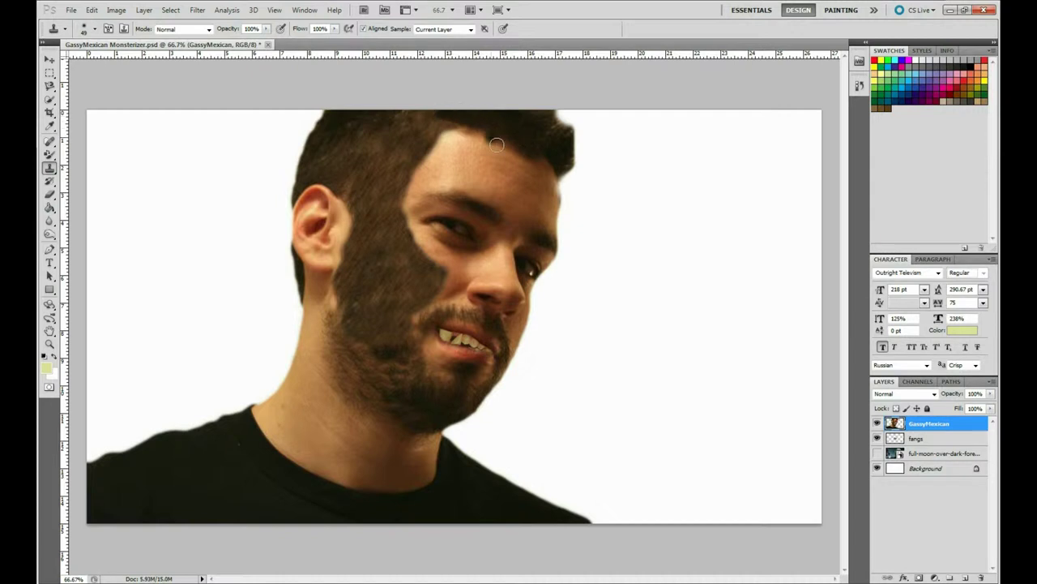
Lower the hairline across the forehead and brow, and start beard texture on the left jaw.
{"action": "left_click_drag", "start_coordinate": [497, 145], "coordinate": [493, 139]}
{"action": "left_click_drag", "start_coordinate": [546, 168], "coordinate": [484, 136]}
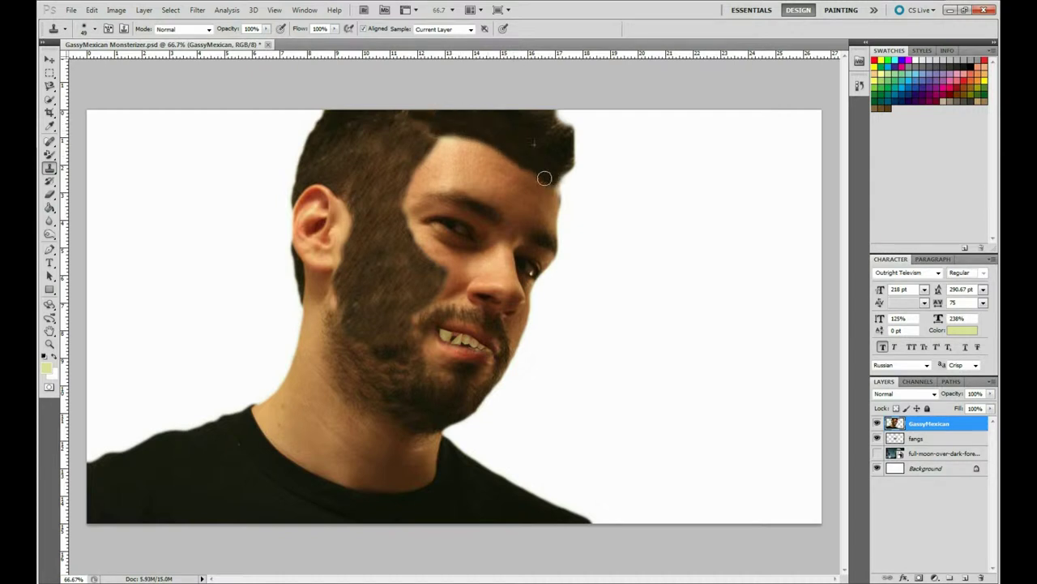
{"action": "left_click_drag", "start_coordinate": [544, 177], "coordinate": [504, 129]}
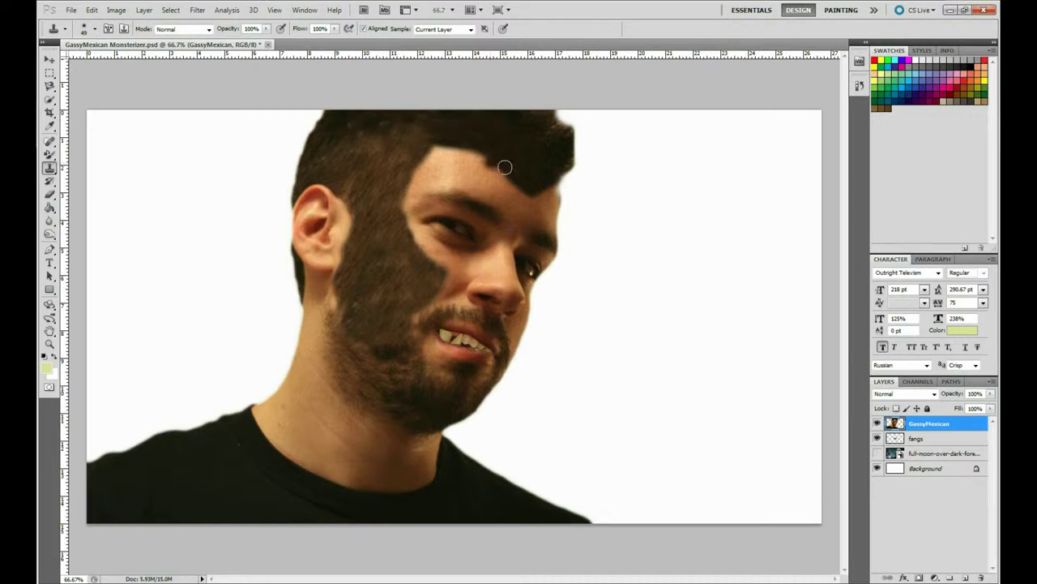
{"action": "left_click_drag", "start_coordinate": [417, 170], "coordinate": [468, 145]}
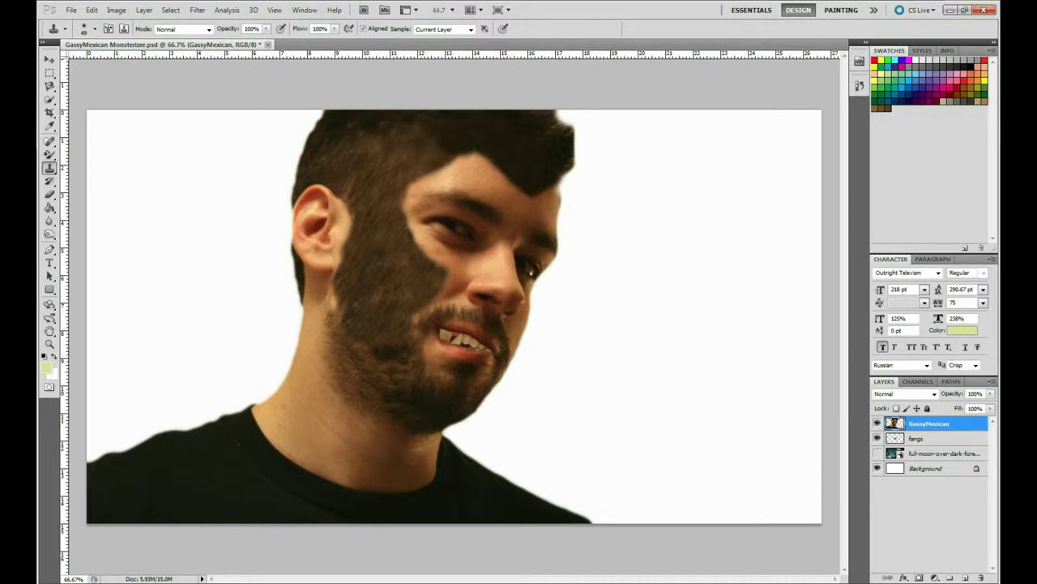
{"action": "mouse_move", "coordinate": [363, 343]}
{"action": "left_mouse_down"}
{"action": "mouse_move", "coordinate": [340, 318]}
{"action": "mouse_move", "coordinate": [354, 257]}
{"action": "mouse_move", "coordinate": [345, 309]}
{"action": "mouse_move", "coordinate": [396, 398]}
{"action": "mouse_move", "coordinate": [384, 412]}
{"action": "mouse_move", "coordinate": [332, 336]}
{"action": "mouse_move", "coordinate": [302, 390]}
{"action": "mouse_move", "coordinate": [373, 400]}
{"action": "mouse_move", "coordinate": [378, 372]}
{"action": "left_mouse_up"}
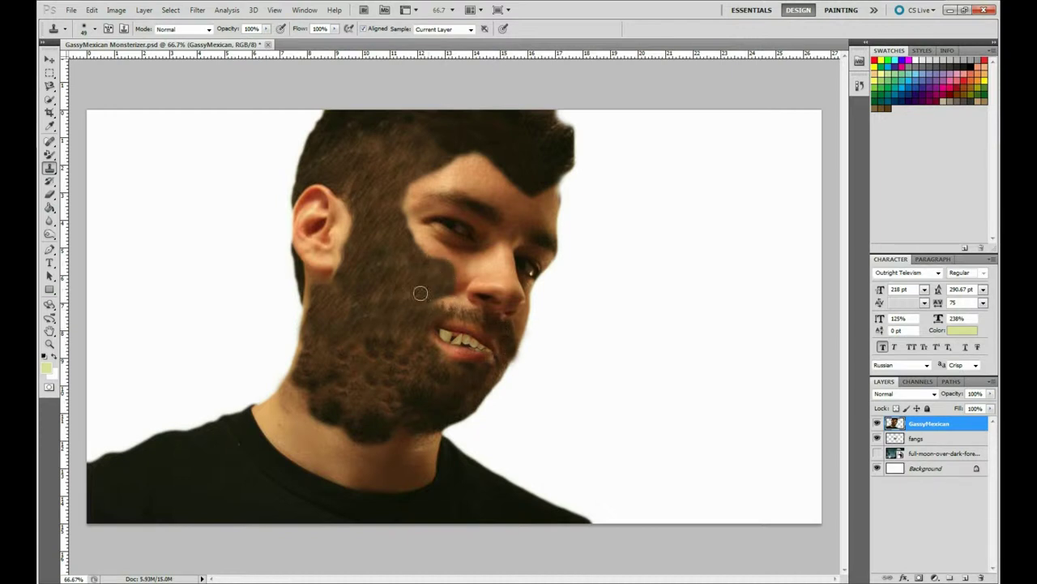
Clone dark beard fur over the chin, light streak and neck edge, then pick a bigger brush.
{"action": "left_click_drag", "start_coordinate": [350, 407], "coordinate": [317, 434]}
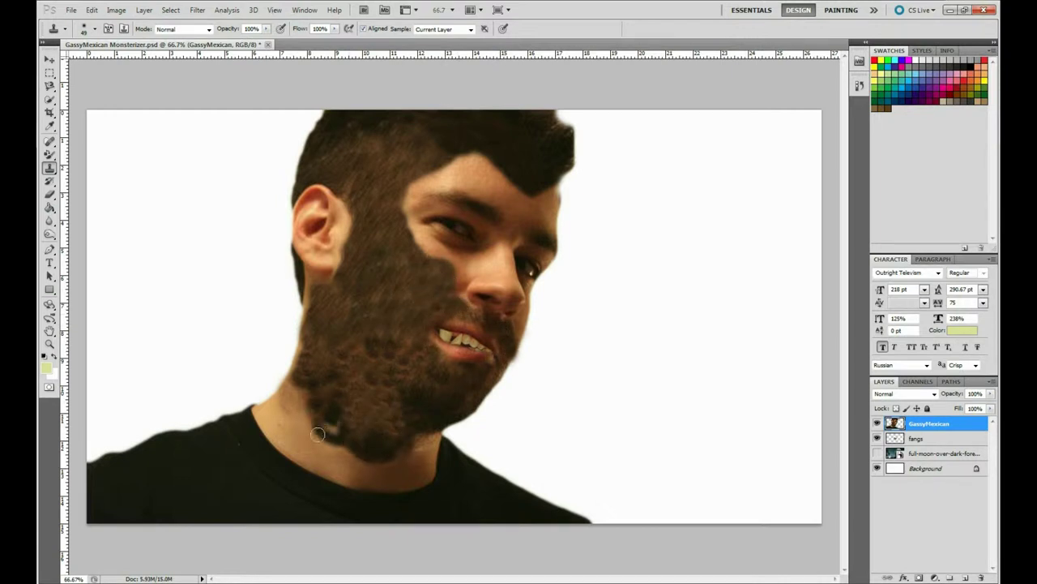
{"action": "right_click", "coordinate": [50, 140]}
{"action": "left_click", "coordinate": [50, 168]}
{"action": "left_click_drag", "start_coordinate": [367, 334], "coordinate": [343, 379]}
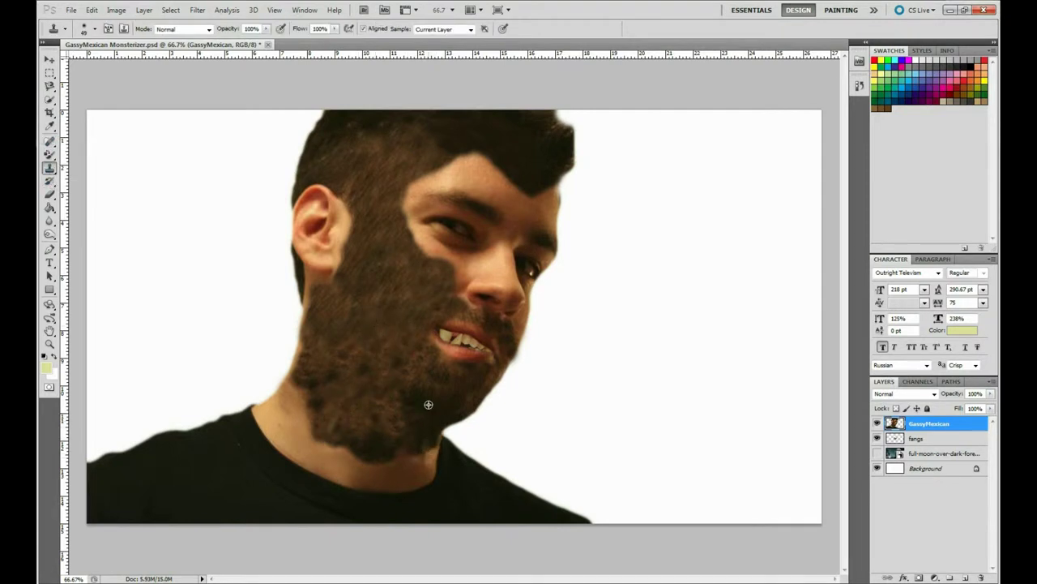
{"action": "left_click_drag", "start_coordinate": [404, 411], "coordinate": [398, 429]}
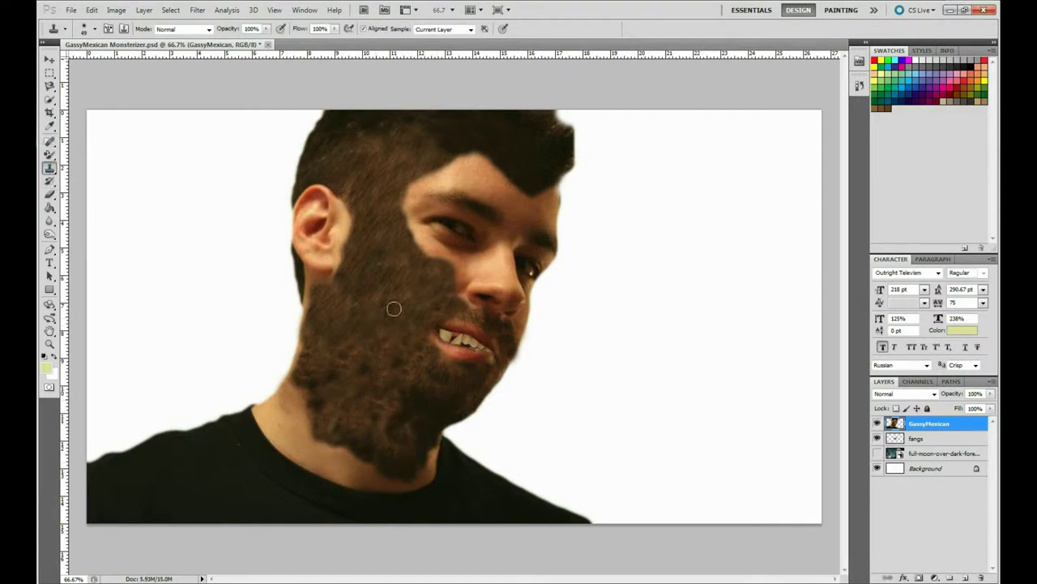
{"action": "left_click_drag", "start_coordinate": [338, 355], "coordinate": [347, 309]}
{"action": "mouse_move", "coordinate": [322, 371]}
{"action": "left_mouse_down"}
{"action": "mouse_move", "coordinate": [297, 379]}
{"action": "mouse_move", "coordinate": [268, 417]}
{"action": "mouse_move", "coordinate": [412, 417]}
{"action": "left_mouse_up"}
{"action": "left_click", "coordinate": [95, 28]}
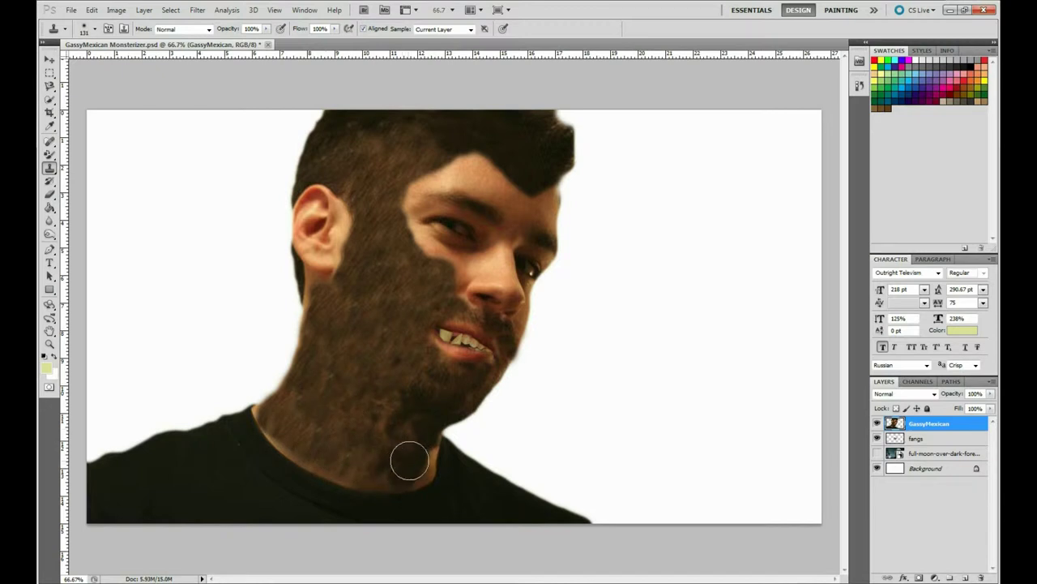
{"action": "right_click", "coordinate": [50, 140]}
Heal the hard border between fur and skin with content-aware spot healing.
{"action": "left_click", "coordinate": [81, 149]}
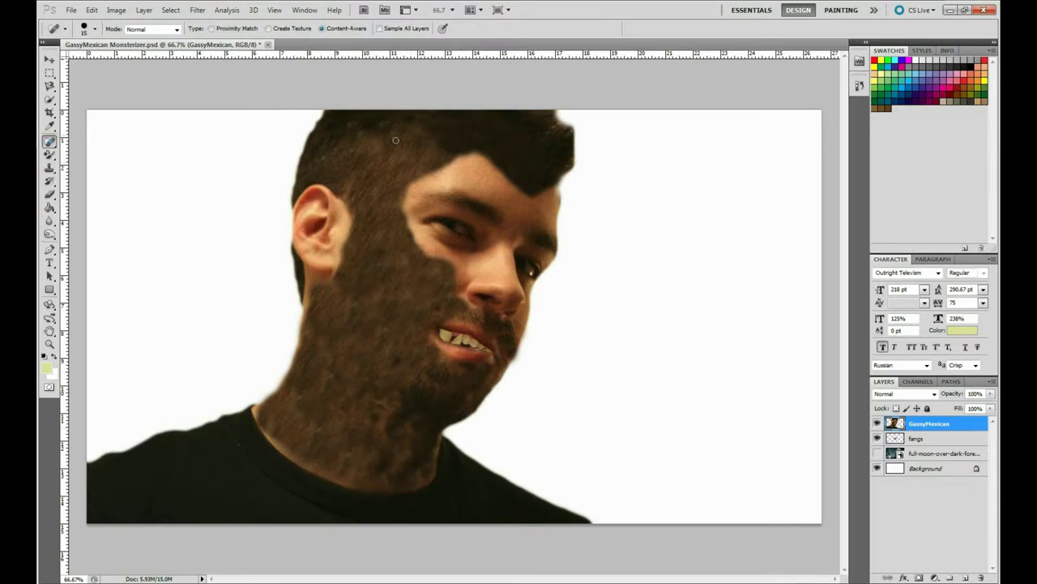
{"action": "key", "text": "shift+j"}
{"action": "key", "text": "shift+j"}
{"action": "key", "text": "shift+j"}
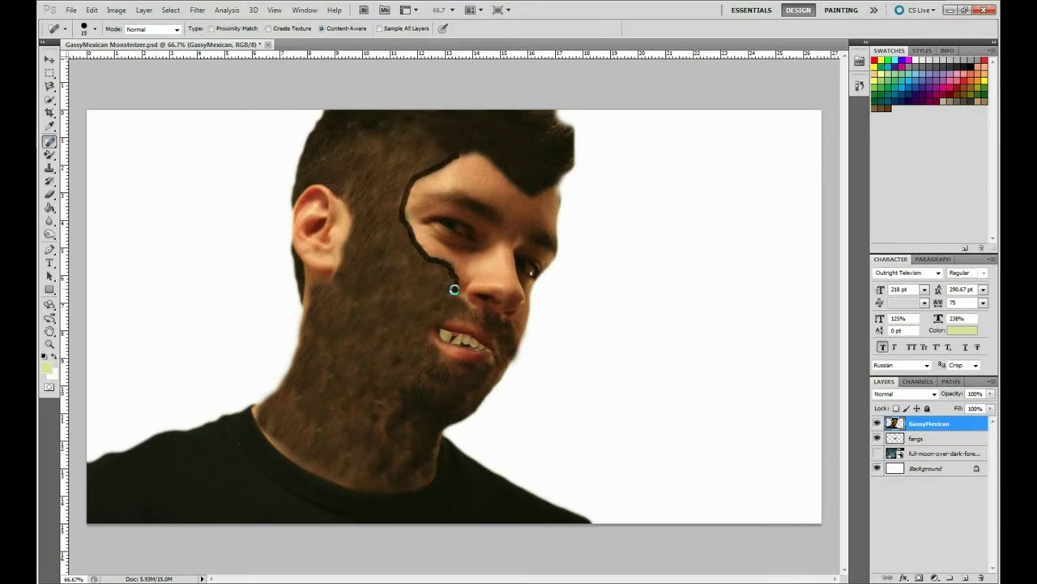
{"action": "left_click_drag", "start_coordinate": [454, 289], "coordinate": [454, 291]}
Clone hair outward at the head's upper right and thicken the fur below the ear.
{"action": "left_click", "coordinate": [49, 167]}
{"action": "mouse_move", "coordinate": [540, 169]}
{"action": "left_mouse_down"}
{"action": "mouse_move", "coordinate": [556, 155]}
{"action": "mouse_move", "coordinate": [527, 149]}
{"action": "mouse_move", "coordinate": [540, 139]}
{"action": "mouse_move", "coordinate": [530, 162]}
{"action": "mouse_move", "coordinate": [598, 187]}
{"action": "left_mouse_up"}
{"action": "left_click_drag", "start_coordinate": [561, 138], "coordinate": [580, 154]}
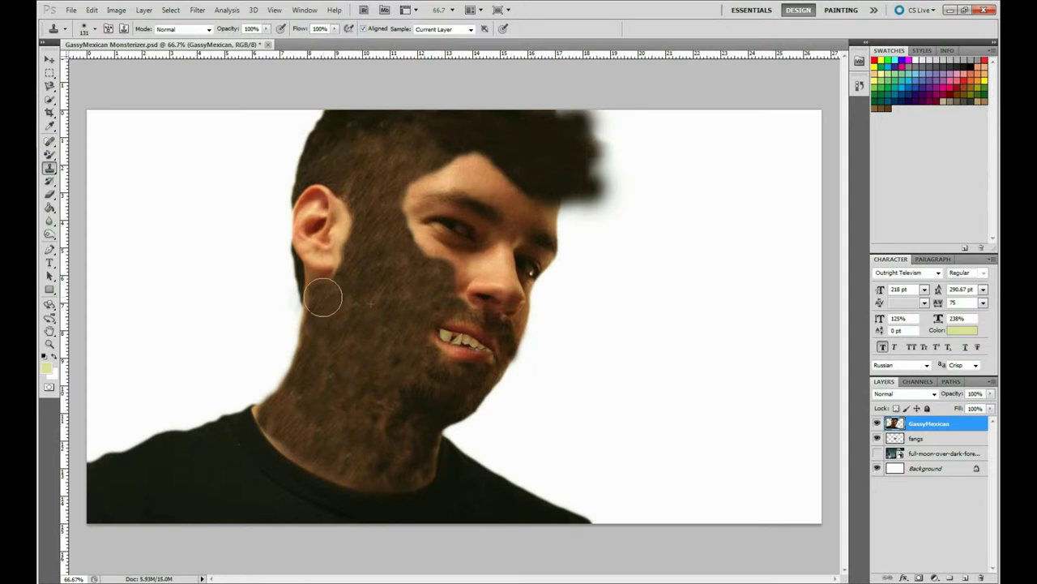
{"action": "left_click_drag", "start_coordinate": [324, 294], "coordinate": [320, 312]}
{"action": "key", "text": "j"}
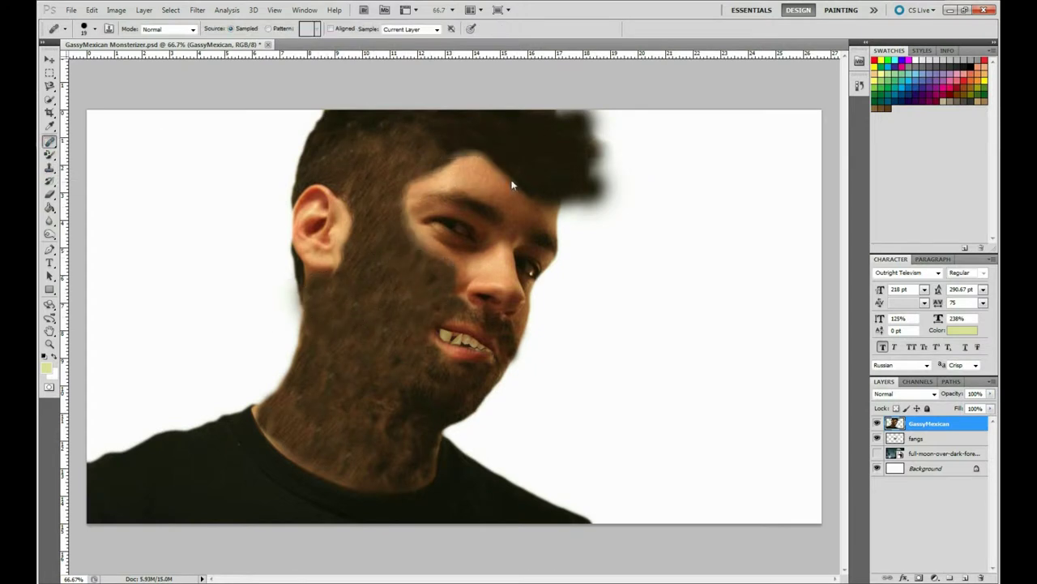
Place the dog photo as a new layer, flipped horizontally.
{"action": "left_click_drag", "start_coordinate": [203, 543], "coordinate": [372, 304]}
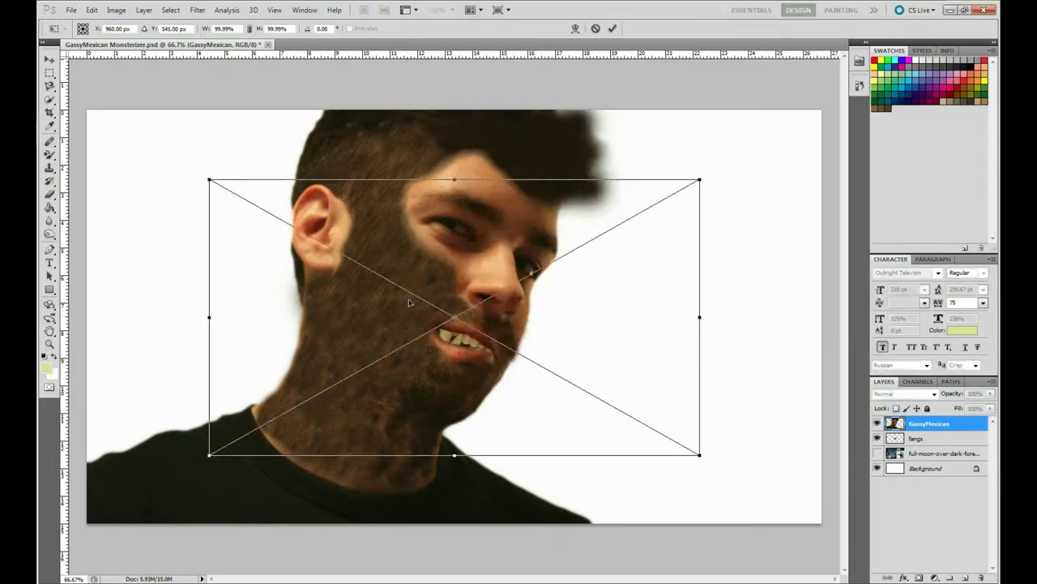
{"action": "right_click", "coordinate": [353, 295]}
{"action": "left_click", "coordinate": [382, 461]}
{"action": "key", "text": "Return"}
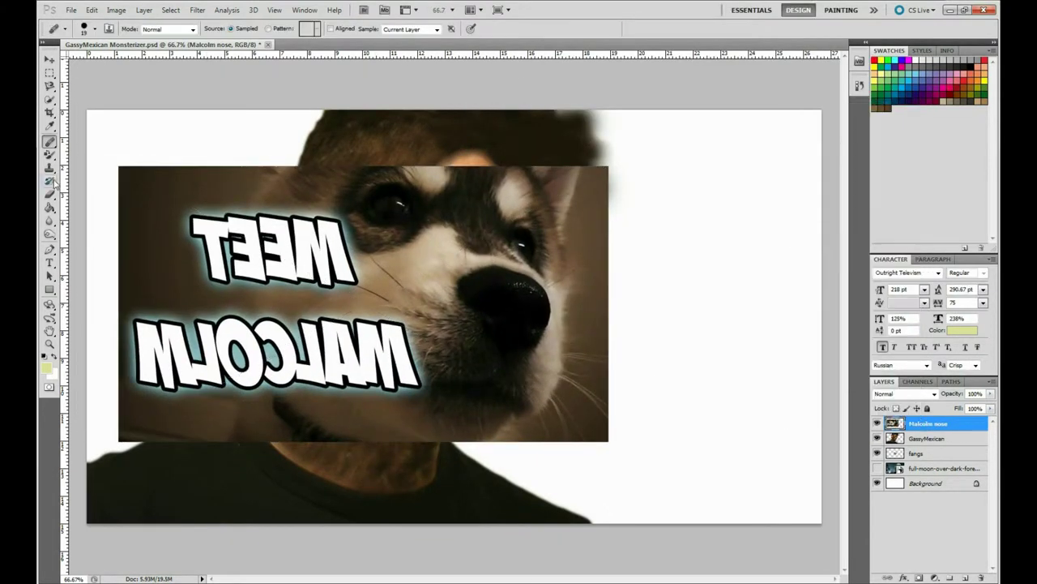
Erase the dog photo around the nose with a soft eraser reduced to size 65.
{"action": "key", "text": "e"}
{"action": "left_click", "coordinate": [87, 28]}
{"action": "mouse_move", "coordinate": [187, 219]}
{"action": "left_mouse_down"}
{"action": "mouse_move", "coordinate": [369, 186]}
{"action": "mouse_move", "coordinate": [533, 209]}
{"action": "mouse_move", "coordinate": [278, 359]}
{"action": "mouse_move", "coordinate": [625, 324]}
{"action": "mouse_move", "coordinate": [401, 243]}
{"action": "mouse_move", "coordinate": [474, 405]}
{"action": "left_mouse_up"}
{"action": "left_click", "coordinate": [87, 28]}
{"action": "double_click", "coordinate": [121, 133]}
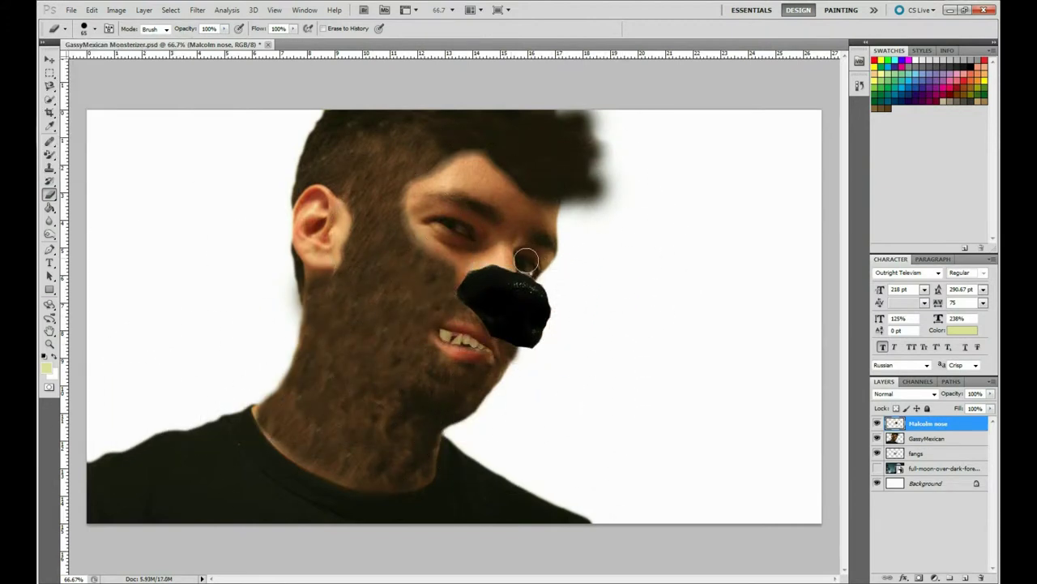
Rotate, shrink and warp the dog nose to match the face.
{"action": "left_click", "coordinate": [92, 10]}
{"action": "left_click", "coordinate": [258, 260]}
{"action": "left_click_drag", "start_coordinate": [543, 268], "coordinate": [531, 349]}
{"action": "left_click", "coordinate": [91, 9]}
{"action": "left_click", "coordinate": [258, 249]}
{"action": "left_click_drag", "start_coordinate": [538, 311], "coordinate": [556, 323]}
{"action": "left_click", "coordinate": [92, 10]}
{"action": "left_click", "coordinate": [277, 303]}
{"action": "left_click_drag", "start_coordinate": [453, 308], "coordinate": [429, 316]}
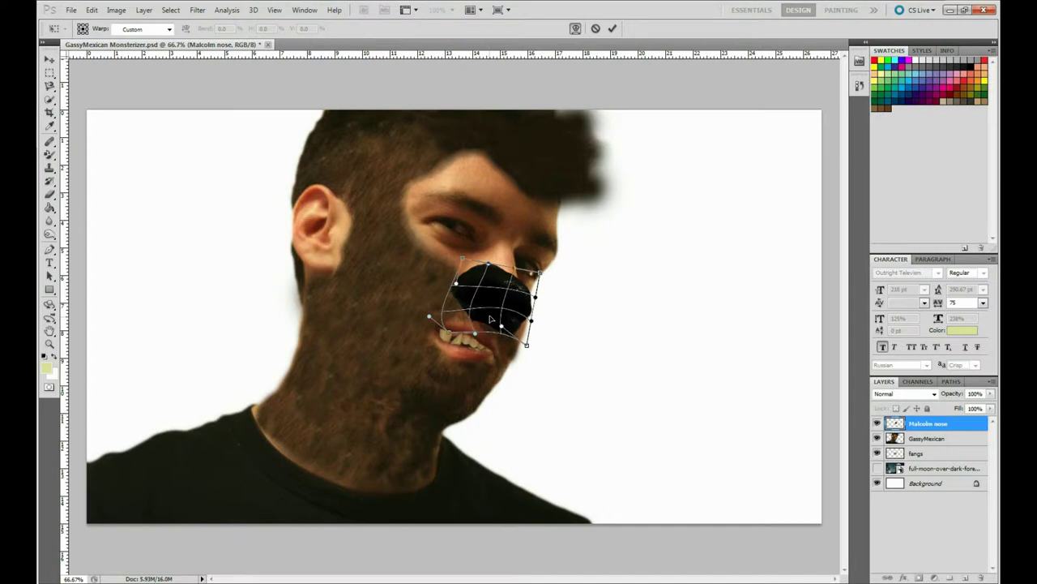
{"action": "left_click", "coordinate": [612, 29]}
Select only the Malcolm nose layer and start a free transform on it.
{"action": "right_click", "coordinate": [924, 430]}
{"action": "key", "text": "Escape"}
{"action": "left_click", "coordinate": [928, 438], "text": "ctrl"}
{"action": "left_click", "coordinate": [92, 9]}
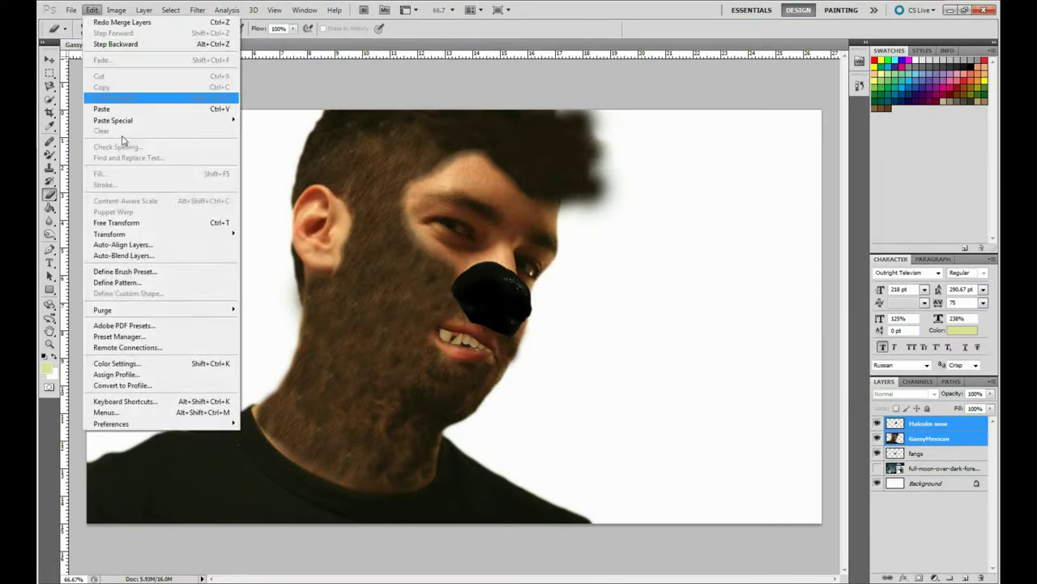
{"action": "left_click", "coordinate": [258, 249]}
{"action": "key", "text": "Escape"}
{"action": "left_click", "coordinate": [928, 423]}
{"action": "left_click", "coordinate": [92, 9]}
{"action": "left_click", "coordinate": [122, 249]}
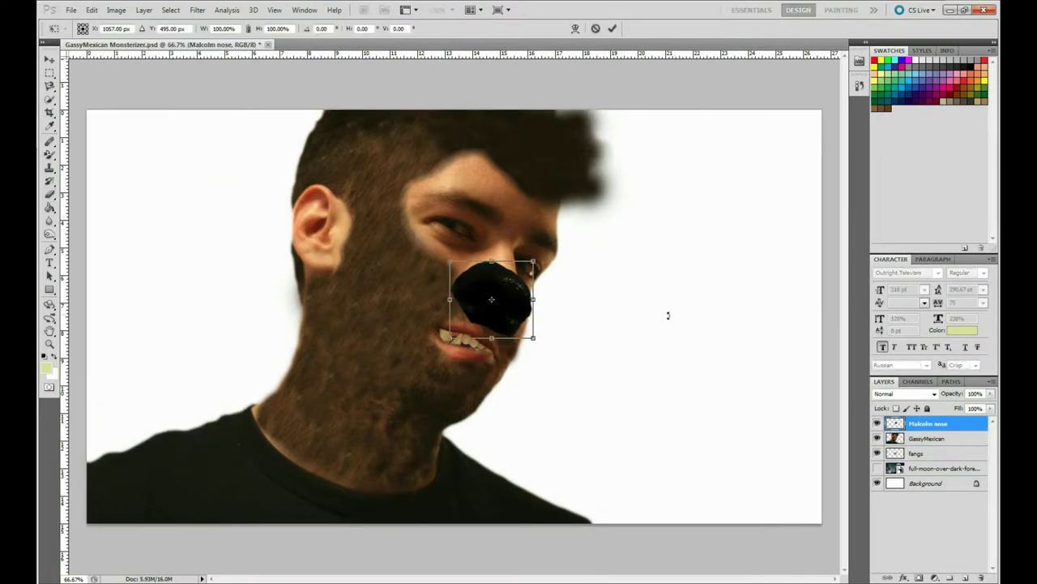
Narrow, slant and skew the nose slightly to fit the face.
{"action": "left_click", "coordinate": [92, 9]}
{"action": "left_click", "coordinate": [122, 219]}
{"action": "left_click_drag", "start_coordinate": [486, 336], "coordinate": [492, 334]}
{"action": "left_click", "coordinate": [91, 10]}
{"action": "left_click", "coordinate": [301, 278]}
{"action": "left_click_drag", "start_coordinate": [527, 295], "coordinate": [529, 324]}
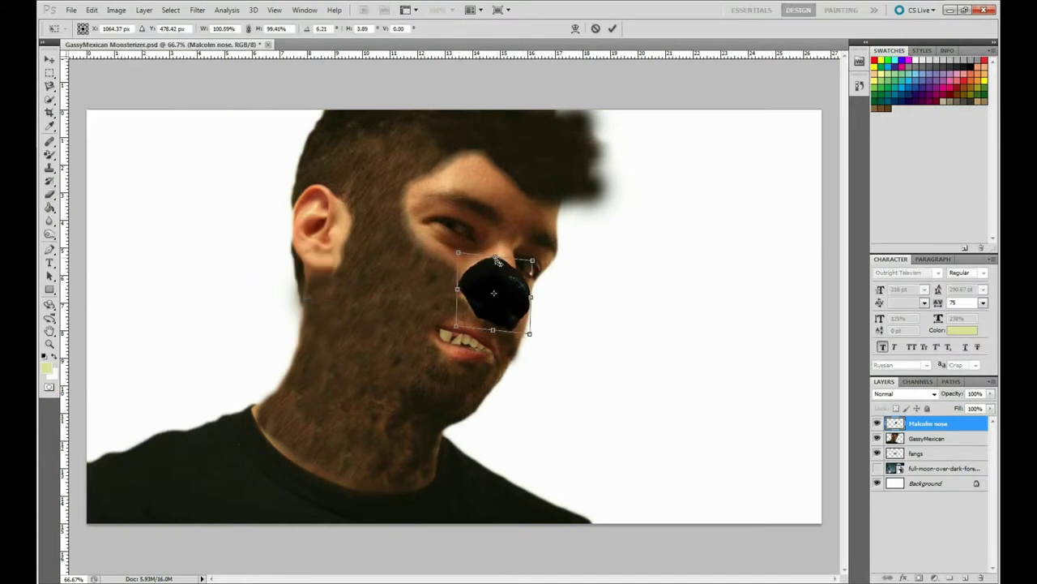
{"action": "key", "text": "Return"}
Merge the nose layer down into the portrait layer.
{"action": "key", "text": "b"}
{"action": "key", "text": "ctrl+e"}
{"action": "key", "text": "j"}
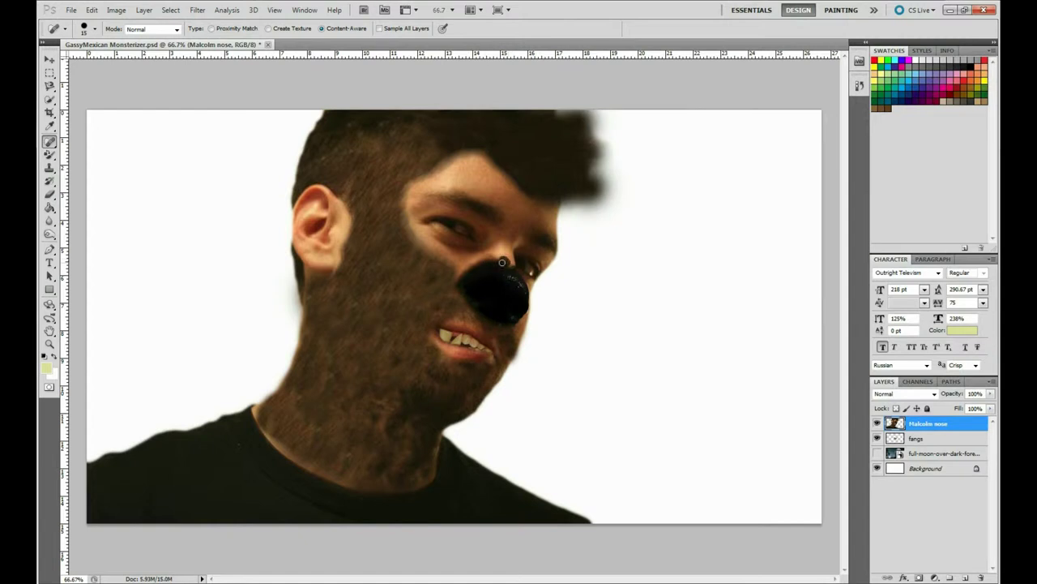
Clone fur onto the hairline with a smaller brush and pick orange #d1840b as foreground colour.
{"action": "left_click", "coordinate": [49, 167]}
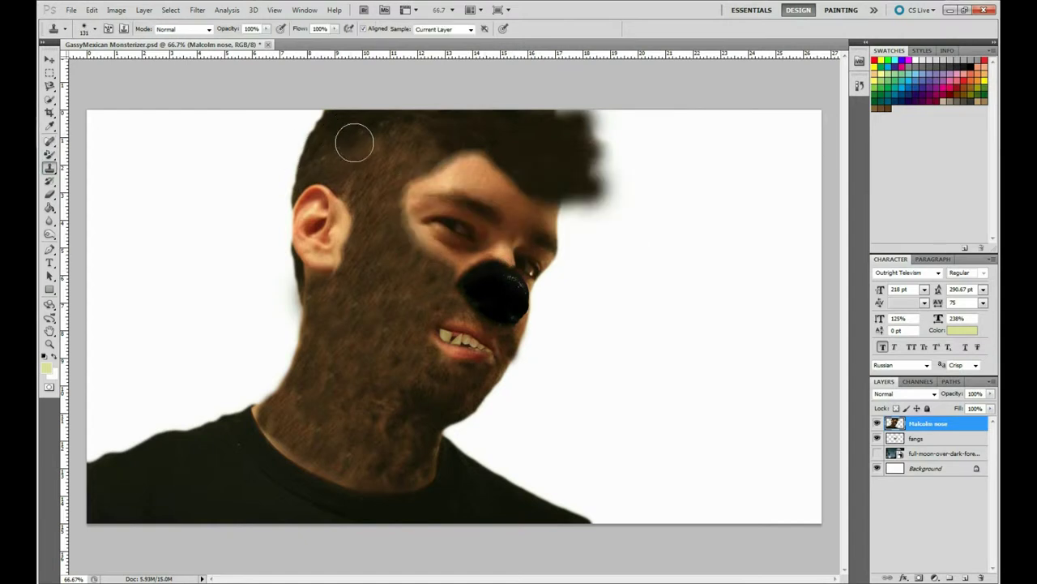
{"action": "left_click_drag", "start_coordinate": [355, 142], "coordinate": [372, 163]}
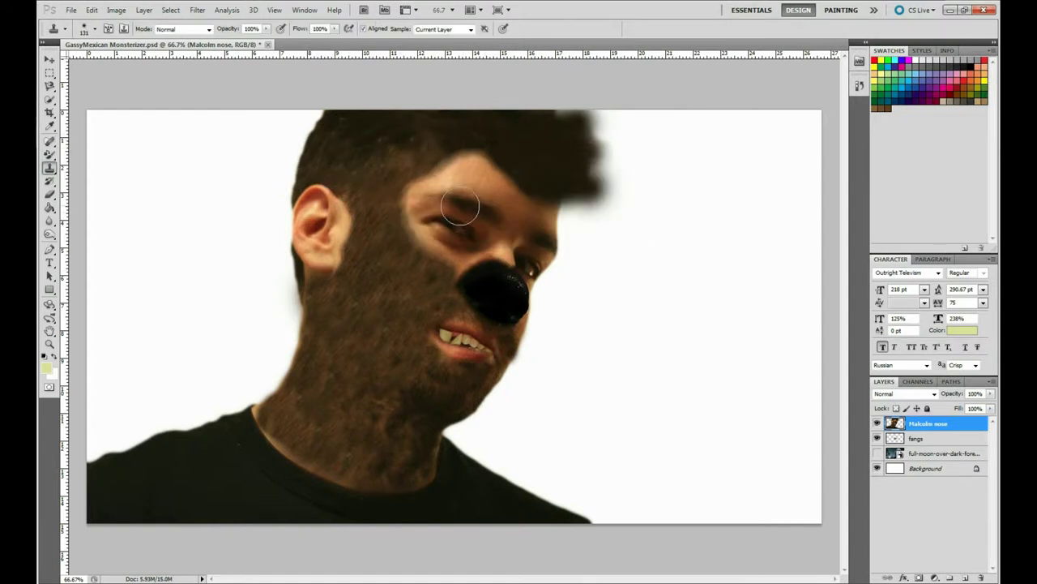
{"action": "left_click", "coordinate": [95, 29]}
{"action": "key", "text": "Return"}
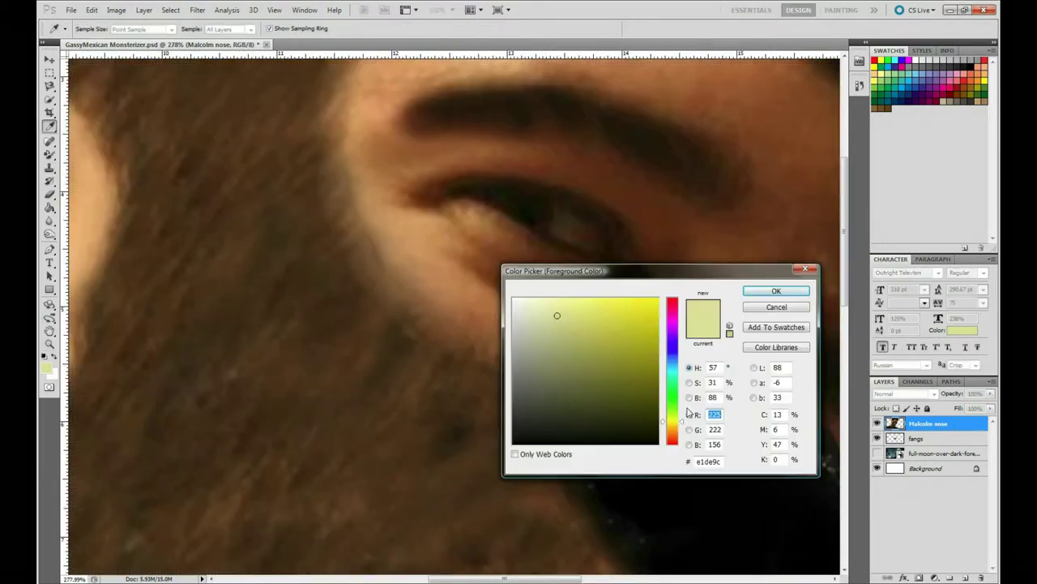
{"action": "left_click_drag", "start_coordinate": [556, 308], "coordinate": [650, 324]}
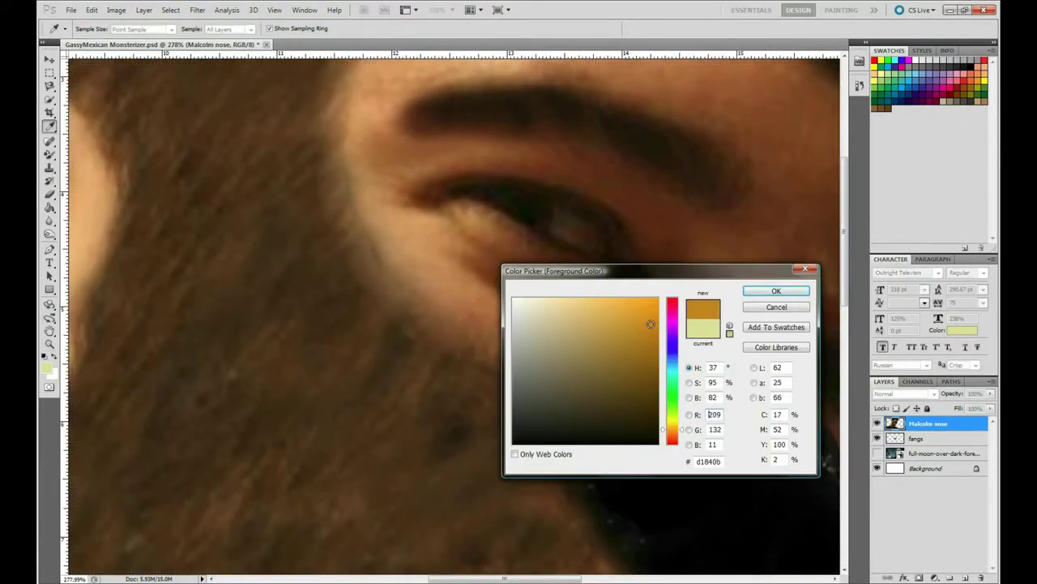
Confirm the #d1840b colour, paint orange irises on both eyes, then fit the image on screen.
{"action": "key", "text": "Return"}
{"action": "key", "text": "bracketleft"}
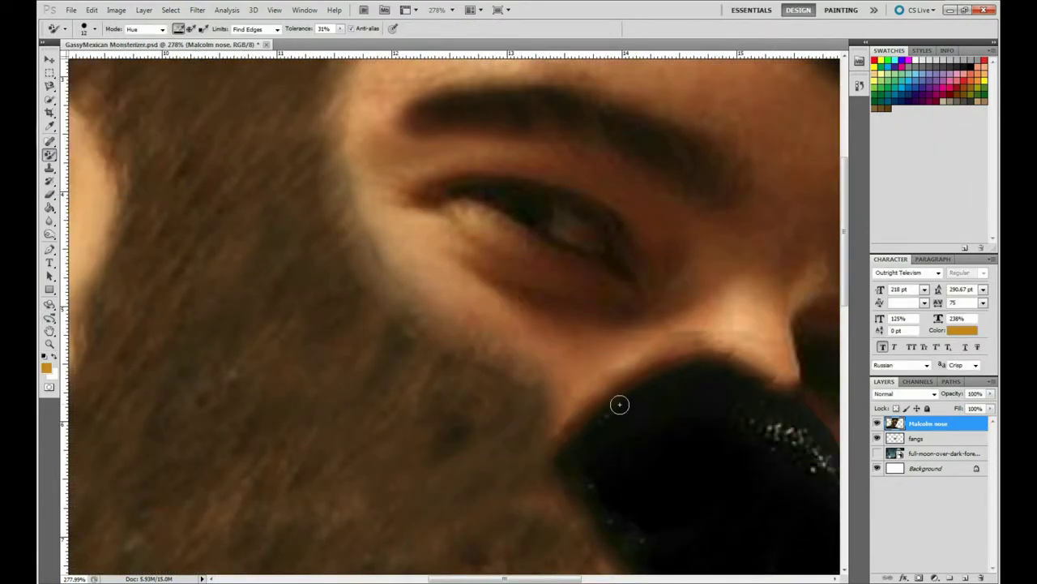
{"action": "left_click_drag", "start_coordinate": [619, 404], "coordinate": [311, 405]}
{"action": "key", "text": "shift+b"}
{"action": "left_click", "coordinate": [89, 28]}
{"action": "left_click", "coordinate": [208, 204]}
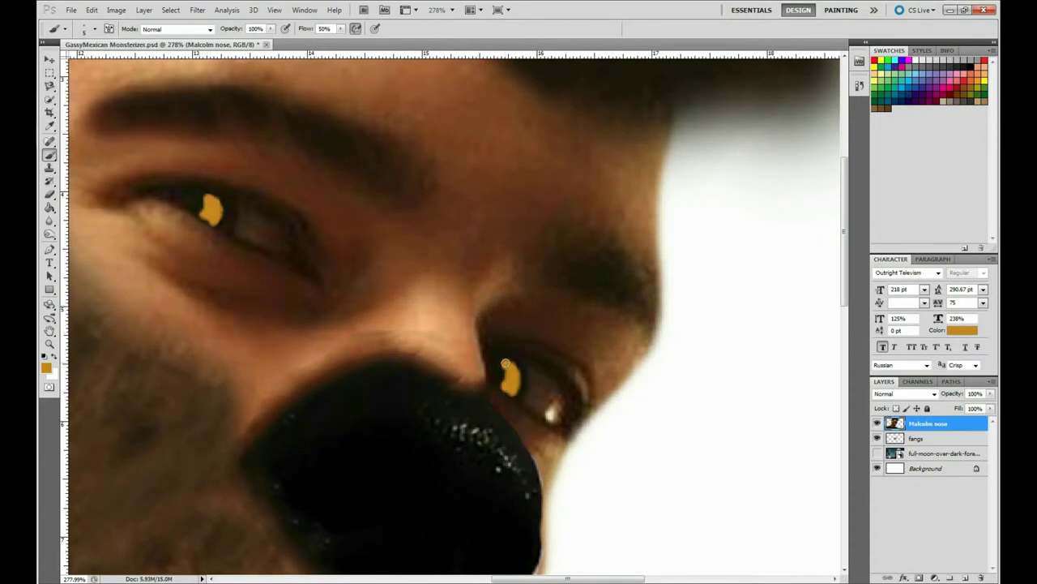
{"action": "left_click", "coordinate": [274, 9]}
{"action": "left_click", "coordinate": [308, 126]}
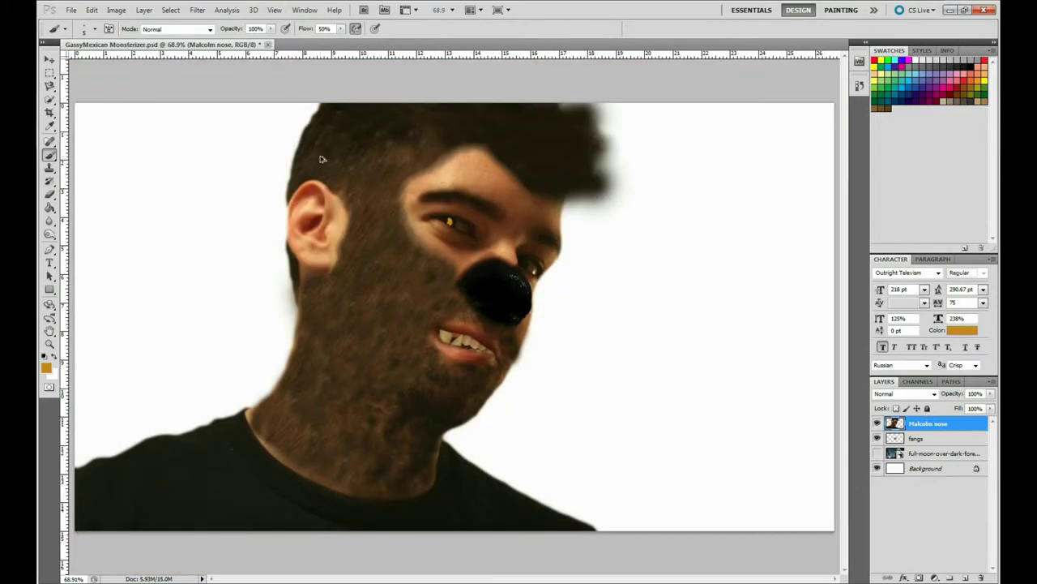
Merge the fangs into the portrait layer and apply a near-neutral Curves adjustment.
{"action": "key", "text": "ctrl+e"}
{"action": "left_click", "coordinate": [116, 9]}
{"action": "key", "text": "ctrl+m"}
{"action": "mouse_move", "coordinate": [848, 296]}
{"action": "left_mouse_down"}
{"action": "mouse_move", "coordinate": [790, 284]}
{"action": "mouse_move", "coordinate": [803, 264]}
{"action": "mouse_move", "coordinate": [825, 283]}
{"action": "left_mouse_up"}
{"action": "mouse_move", "coordinate": [754, 312]}
{"action": "left_mouse_down"}
{"action": "mouse_move", "coordinate": [755, 280]}
{"action": "mouse_move", "coordinate": [762, 292]}
{"action": "left_mouse_up"}
{"action": "left_click_drag", "start_coordinate": [825, 283], "coordinate": [803, 261]}
{"action": "key", "text": "Return"}
Darken the Levels midtones to 0.66, then shift Hue/Saturation toward yellow with lower saturation.
{"action": "left_click", "coordinate": [115, 10]}
{"action": "left_click", "coordinate": [268, 46]}
{"action": "left_click_drag", "start_coordinate": [735, 244], "coordinate": [755, 244]}
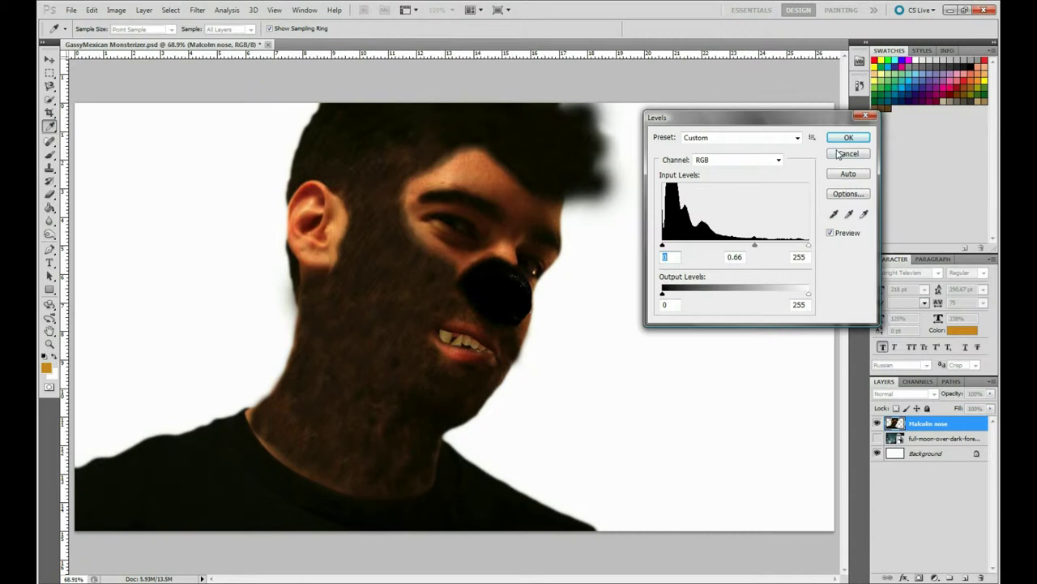
{"action": "key", "text": "Return"}
{"action": "left_click", "coordinate": [116, 10]}
{"action": "left_click", "coordinate": [279, 99]}
{"action": "mouse_move", "coordinate": [665, 223]}
{"action": "left_mouse_down"}
{"action": "mouse_move", "coordinate": [646, 259]}
{"action": "mouse_move", "coordinate": [646, 291]}
{"action": "left_mouse_up"}
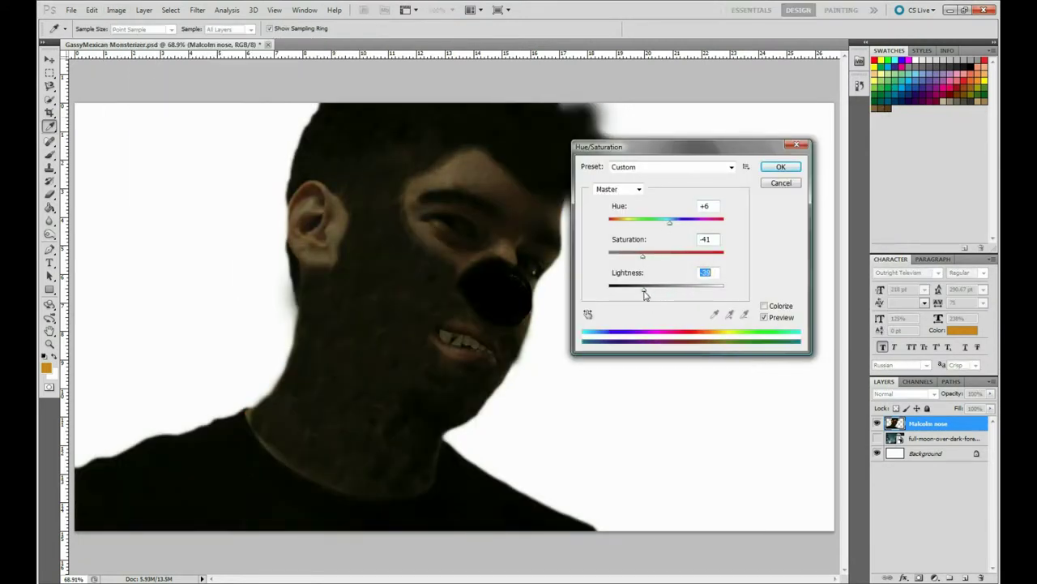
{"action": "key", "text": "Return"}
Try an Exposure of +1.33 on the image, then undo it.
{"action": "left_click", "coordinate": [116, 10]}
{"action": "left_click", "coordinate": [268, 72]}
{"action": "mouse_move", "coordinate": [644, 203]}
{"action": "left_mouse_down"}
{"action": "mouse_move", "coordinate": [658, 202]}
{"action": "mouse_move", "coordinate": [668, 234]}
{"action": "mouse_move", "coordinate": [642, 233]}
{"action": "mouse_move", "coordinate": [657, 263]}
{"action": "left_mouse_up"}
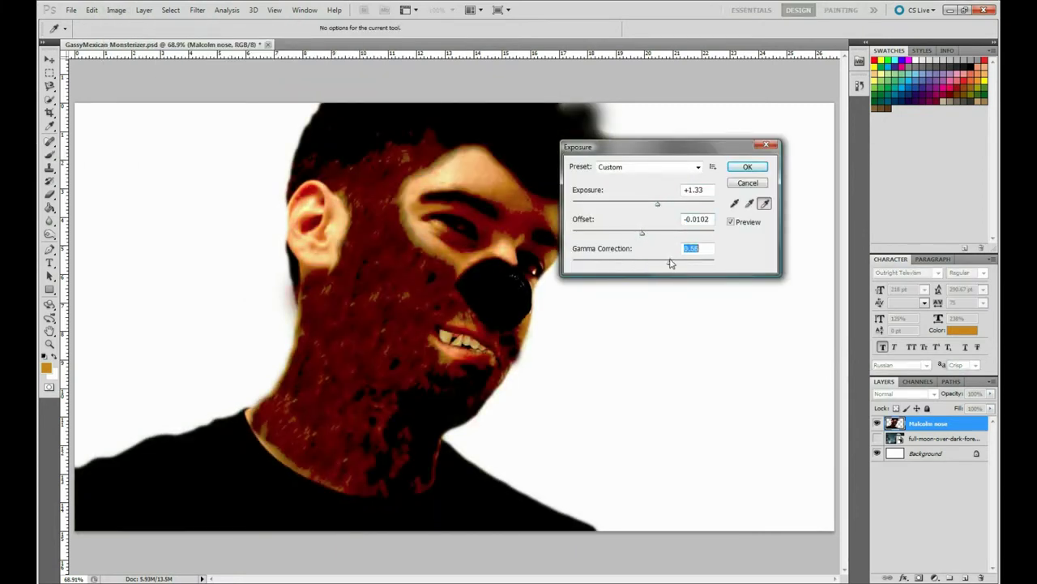
{"action": "key", "text": "Return"}
{"action": "left_click", "coordinate": [116, 10]}
{"action": "key", "text": "Escape"}
{"action": "key", "text": "ctrl+z"}
Select the skin areas by colour, preview Exposure on them, then cancel and deselect.
{"action": "key", "text": "w"}
{"action": "left_click", "coordinate": [440, 121]}
{"action": "left_click", "coordinate": [370, 297]}
{"action": "key", "text": "ctrl+d"}
{"action": "key", "text": "shift+w"}
{"action": "left_click", "coordinate": [385, 284]}
{"action": "left_click", "coordinate": [116, 10]}
{"action": "left_click", "coordinate": [413, 87]}
{"action": "key", "text": "Escape"}
{"action": "key", "text": "ctrl+d"}
Select the fur of the head and body without the face and ear, and preview Exposure.
{"action": "key", "text": "shift+w"}
{"action": "mouse_move", "coordinate": [346, 401]}
{"action": "left_mouse_down"}
{"action": "mouse_move", "coordinate": [456, 365]}
{"action": "mouse_move", "coordinate": [344, 296]}
{"action": "left_mouse_up"}
{"action": "left_click_drag", "start_coordinate": [465, 438], "coordinate": [544, 498]}
{"action": "left_click_drag", "start_coordinate": [470, 192], "coordinate": [527, 243]}
{"action": "left_click_drag", "start_coordinate": [316, 203], "coordinate": [324, 251]}
{"action": "left_click", "coordinate": [116, 10]}
{"action": "left_click", "coordinate": [284, 88]}
{"action": "left_click_drag", "start_coordinate": [643, 233], "coordinate": [640, 233]}
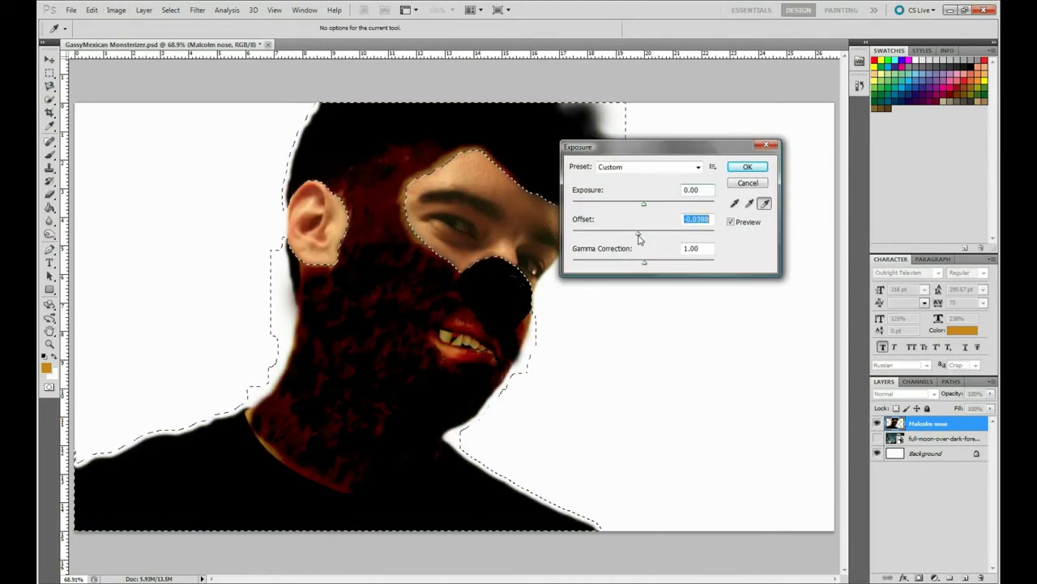
{"action": "left_click", "coordinate": [734, 186]}
{"action": "key", "text": "ctrl+d"}
Apply Exposure with a slightly lowered offset, darkening the fur to reddish-brown.
{"action": "left_click", "coordinate": [116, 10]}
{"action": "left_click", "coordinate": [264, 71]}
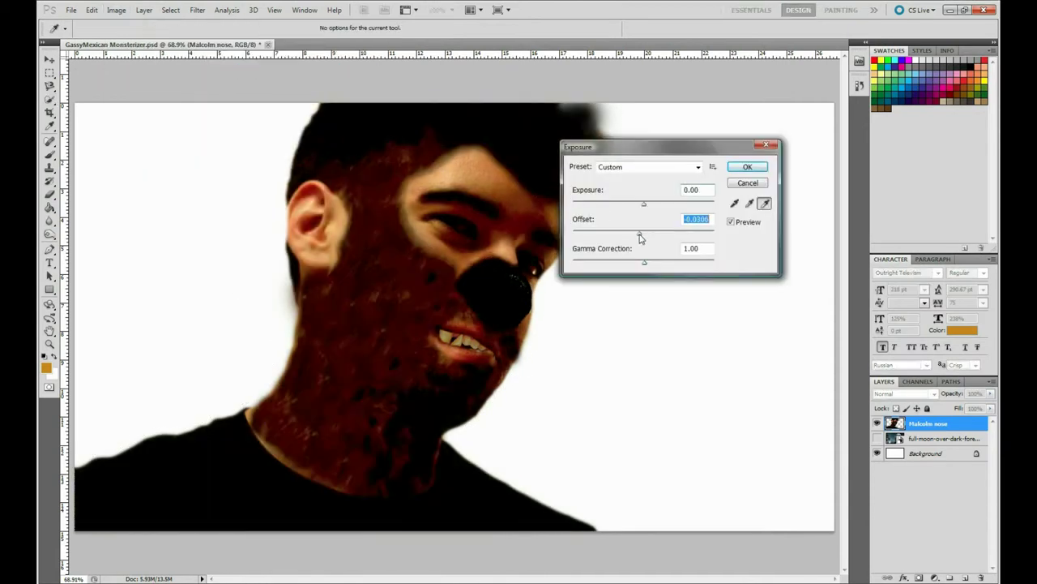
{"action": "mouse_move", "coordinate": [641, 232]}
{"action": "left_mouse_down"}
{"action": "mouse_move", "coordinate": [630, 262]}
{"action": "mouse_move", "coordinate": [660, 264]}
{"action": "left_mouse_up"}
{"action": "key", "text": "Return"}
Spot-heal a dark patch on the cheek and switch to the Healing Brush.
{"action": "key", "text": "w"}
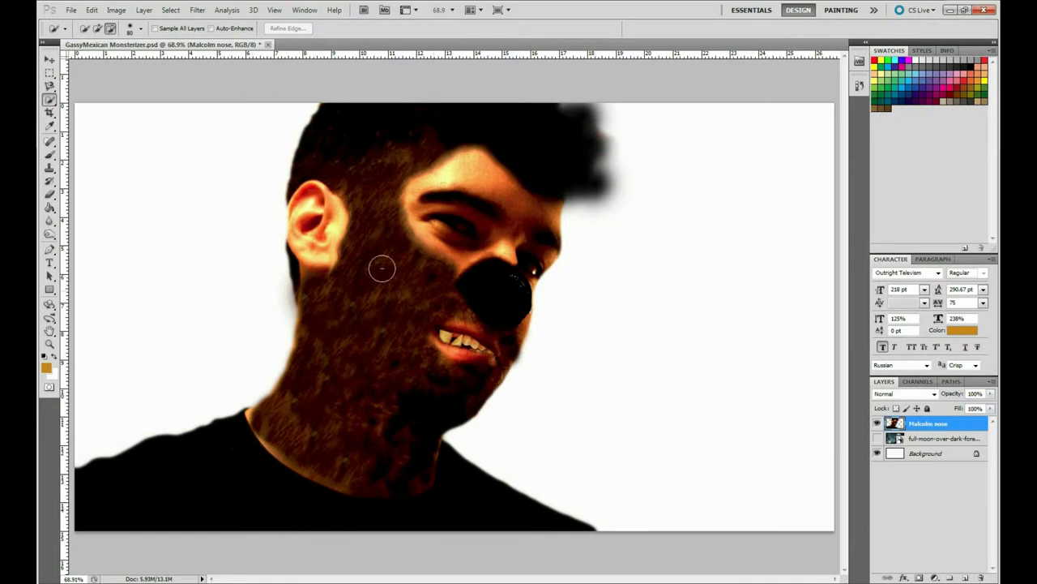
{"action": "key", "text": "j"}
{"action": "left_click_drag", "start_coordinate": [403, 198], "coordinate": [418, 242]}
{"action": "right_click", "coordinate": [50, 141]}
{"action": "left_click", "coordinate": [97, 149]}
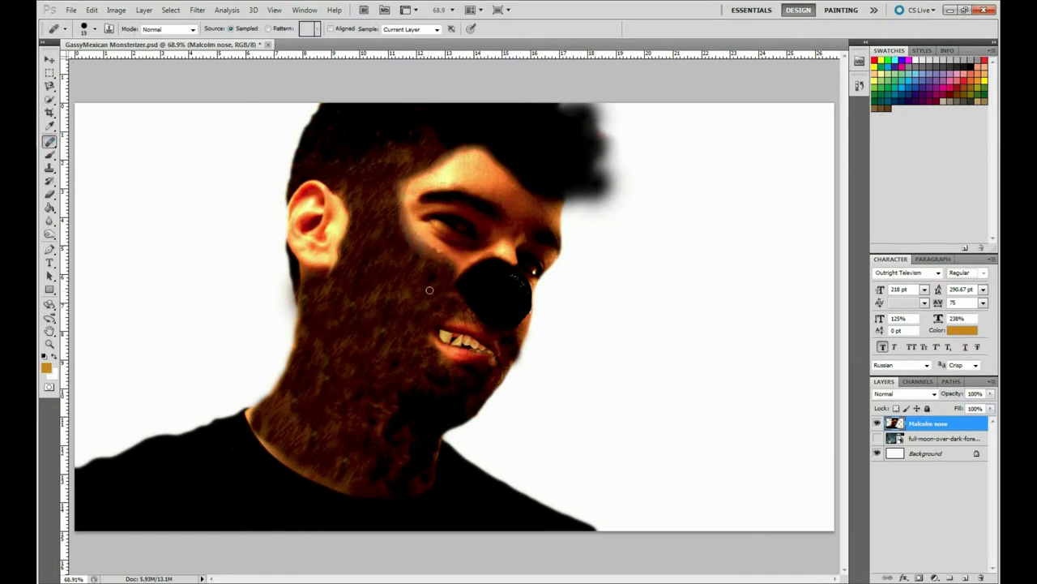
Undo the high-contrast exposure look, then run Exposure on a head-and-torso fur selection.
{"action": "key", "text": "ctrl+alt+z"}
{"action": "key", "text": "ctrl+alt+z"}
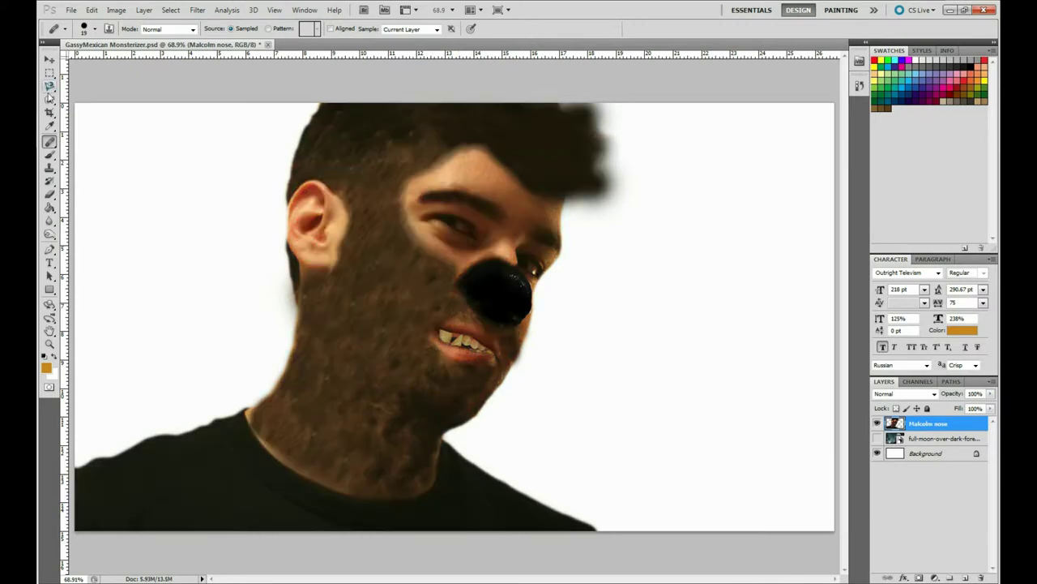
{"action": "left_click", "coordinate": [50, 98]}
{"action": "left_click_drag", "start_coordinate": [352, 370], "coordinate": [282, 339]}
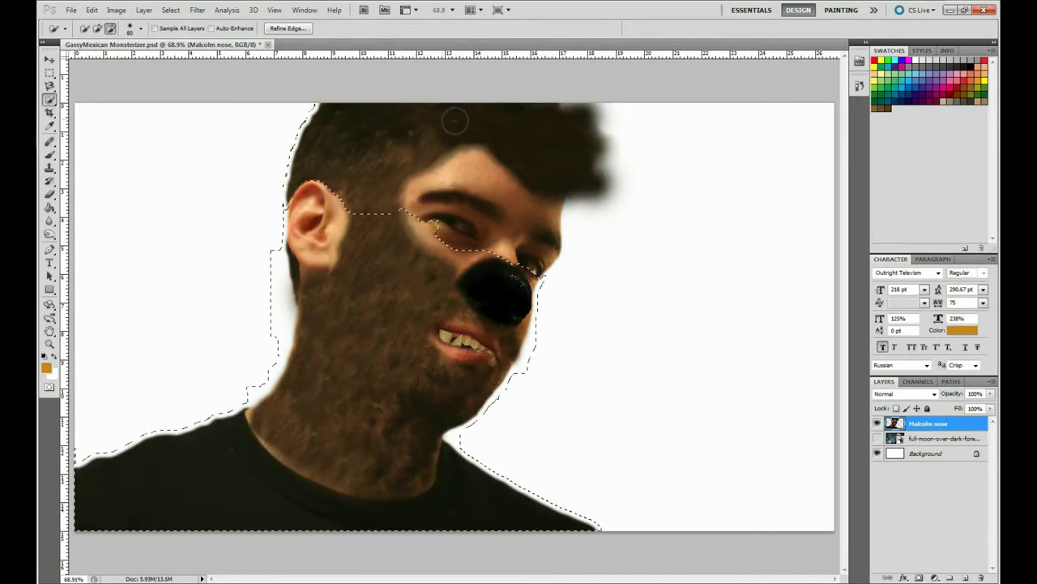
{"action": "mouse_move", "coordinate": [463, 232]}
{"action": "left_mouse_down"}
{"action": "mouse_move", "coordinate": [510, 382]}
{"action": "mouse_move", "coordinate": [453, 340]}
{"action": "left_mouse_up"}
{"action": "left_click", "coordinate": [116, 10]}
{"action": "mouse_move", "coordinate": [134, 39]}
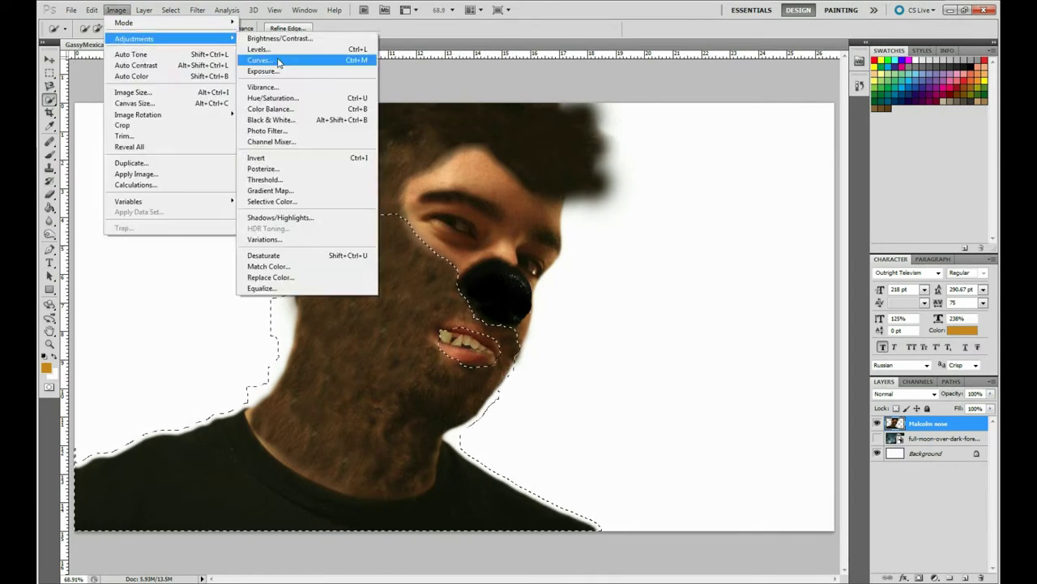
{"action": "left_click", "coordinate": [264, 71]}
{"action": "left_click", "coordinate": [749, 167]}
{"action": "key", "text": "ctrl+d"}
Use the Color Replacement tool and try near-black and dark brown foreground colours.
{"action": "left_click", "coordinate": [49, 154]}
{"action": "left_click", "coordinate": [112, 175]}
{"action": "left_click", "coordinate": [46, 367]}
{"action": "left_click", "coordinate": [527, 442]}
{"action": "left_click", "coordinate": [778, 306]}
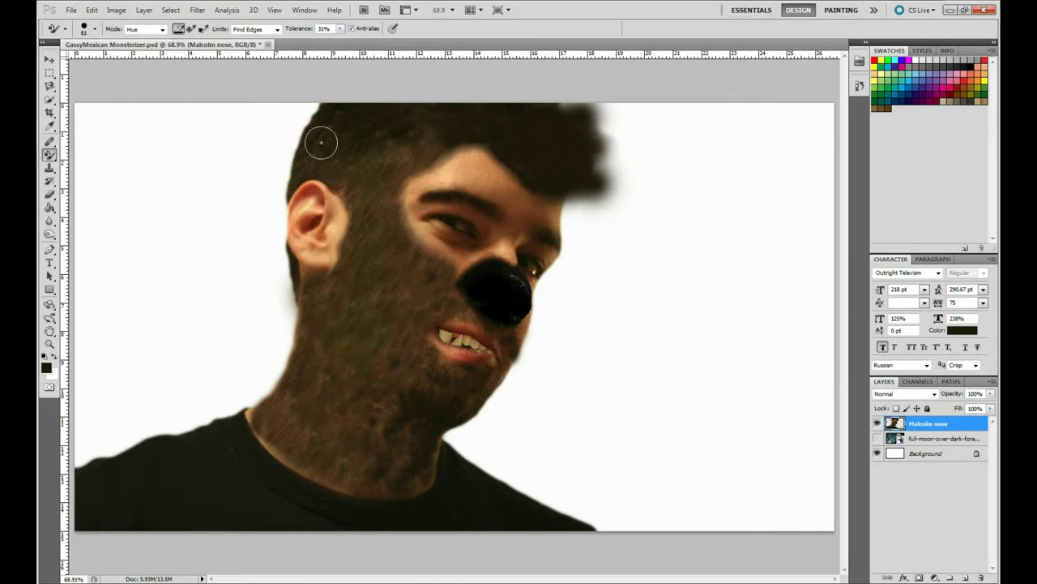
{"action": "left_click", "coordinate": [46, 367]}
{"action": "left_click", "coordinate": [761, 290]}
{"action": "left_click", "coordinate": [46, 367]}
{"action": "key", "text": "Return"}
{"action": "left_click", "coordinate": [46, 367]}
{"action": "left_click", "coordinate": [651, 419]}
{"action": "left_click", "coordinate": [776, 290]}
Set the foreground to black, preview Exposure at -0.95, and cancel it.
{"action": "left_click", "coordinate": [46, 368]}
{"action": "left_click", "coordinate": [776, 291]}
{"action": "left_click", "coordinate": [268, 71]}
{"action": "mouse_move", "coordinate": [645, 204]}
{"action": "left_mouse_down"}
{"action": "mouse_move", "coordinate": [625, 204]}
{"action": "mouse_move", "coordinate": [641, 237]}
{"action": "mouse_move", "coordinate": [651, 204]}
{"action": "mouse_move", "coordinate": [639, 236]}
{"action": "mouse_move", "coordinate": [660, 263]}
{"action": "mouse_move", "coordinate": [637, 263]}
{"action": "left_mouse_up"}
{"action": "left_click", "coordinate": [747, 182]}
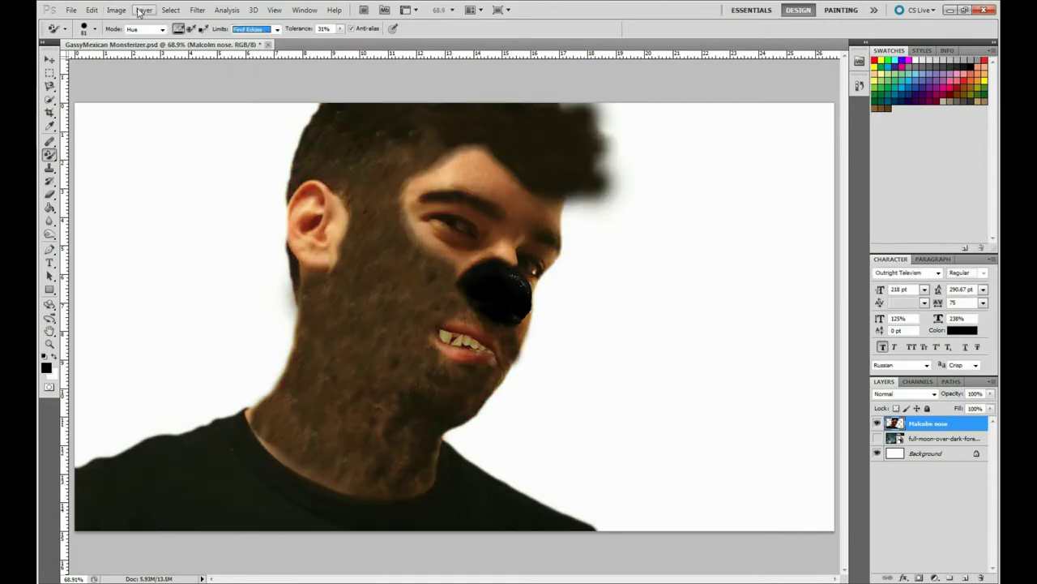
Boost the face's vibrance and shift the midtone colour balance toward cyan and blue.
{"action": "left_click", "coordinate": [116, 9]}
{"action": "left_click", "coordinate": [267, 87]}
{"action": "left_click_drag", "start_coordinate": [708, 195], "coordinate": [725, 198]}
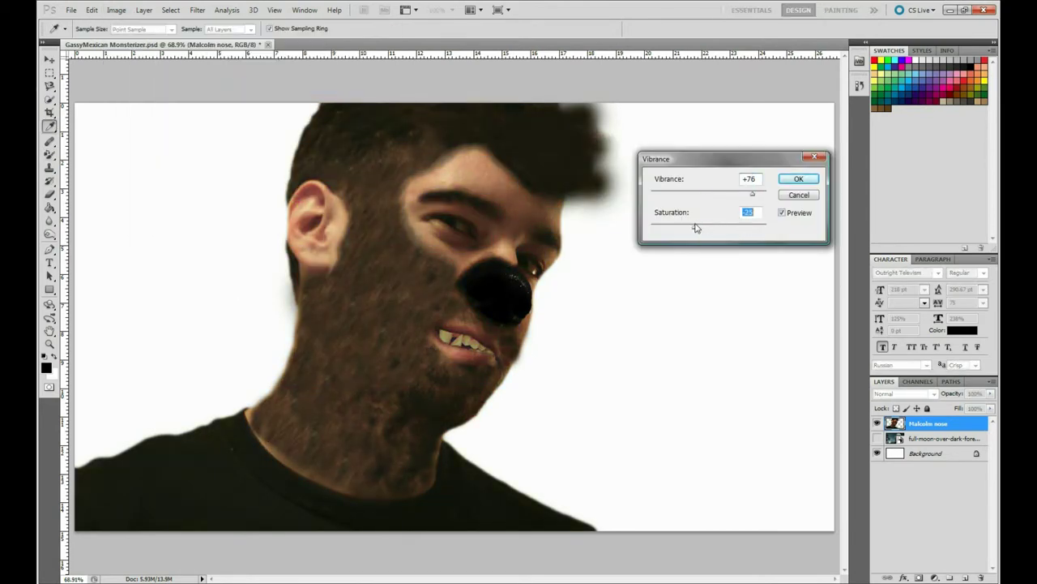
{"action": "key", "text": "Return"}
{"action": "left_click", "coordinate": [116, 10]}
{"action": "left_click", "coordinate": [274, 109]}
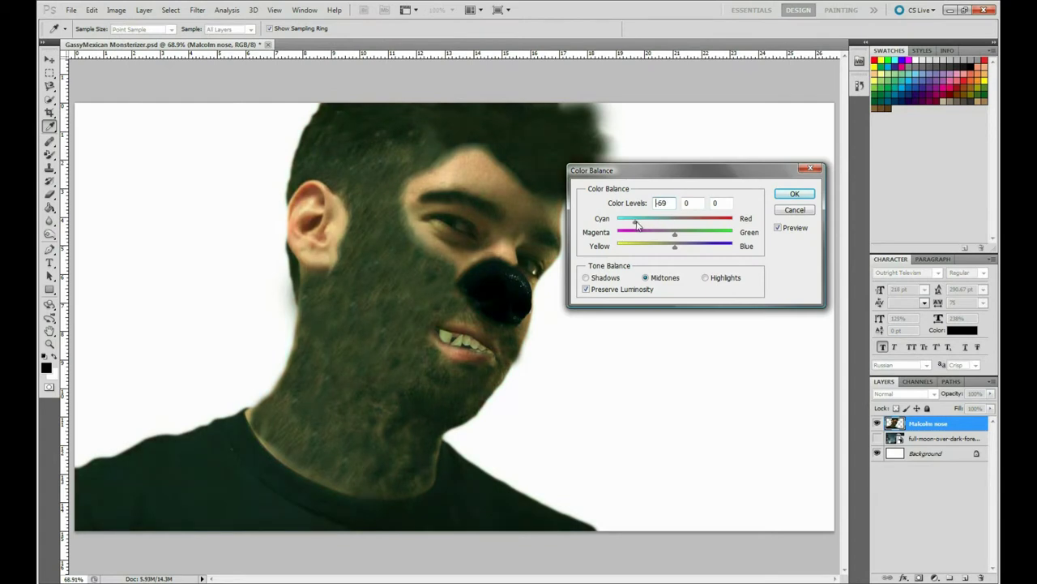
{"action": "left_click_drag", "start_coordinate": [650, 230], "coordinate": [708, 251]}
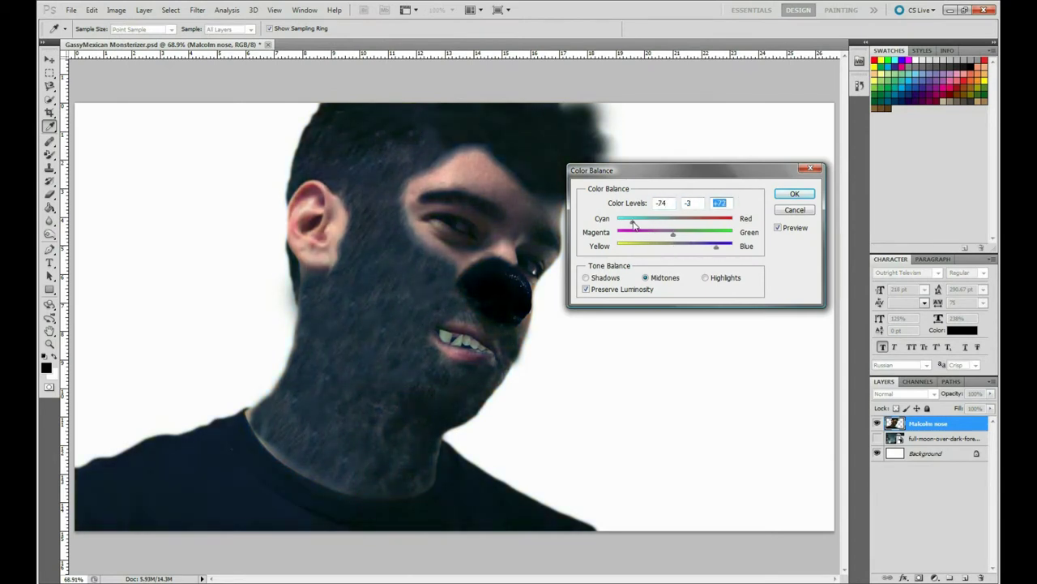
{"action": "left_click", "coordinate": [788, 200]}
Raise the Levels black input to 42 to deepen the shadows.
{"action": "left_click", "coordinate": [116, 10]}
{"action": "left_click", "coordinate": [322, 121]}
{"action": "left_click", "coordinate": [876, 146]}
{"action": "left_click", "coordinate": [116, 10]}
{"action": "left_click", "coordinate": [116, 10]}
{"action": "left_click", "coordinate": [116, 10]}
{"action": "left_click", "coordinate": [267, 50]}
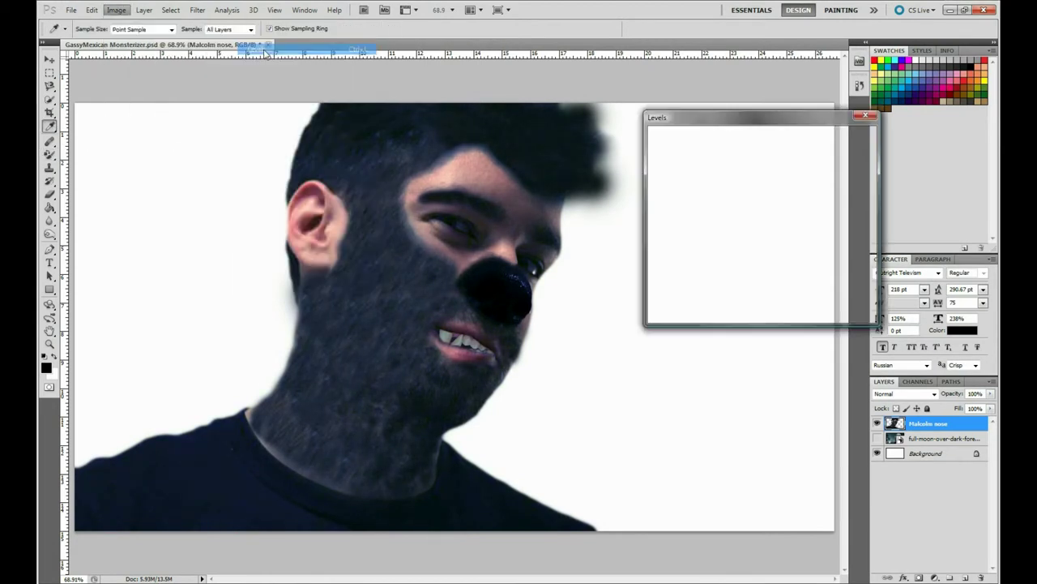
{"action": "left_click_drag", "start_coordinate": [662, 245], "coordinate": [687, 245]}
{"action": "left_click", "coordinate": [848, 137]}
Apply a Cooling Filter (LBB) photo filter at about 32% density.
{"action": "left_click", "coordinate": [116, 9]}
{"action": "left_click", "coordinate": [284, 132]}
{"action": "left_click", "coordinate": [729, 190]}
{"action": "left_click", "coordinate": [688, 275]}
{"action": "left_click", "coordinate": [729, 190]}
{"action": "left_click", "coordinate": [689, 249]}
{"action": "left_click_drag", "start_coordinate": [634, 258], "coordinate": [640, 259]}
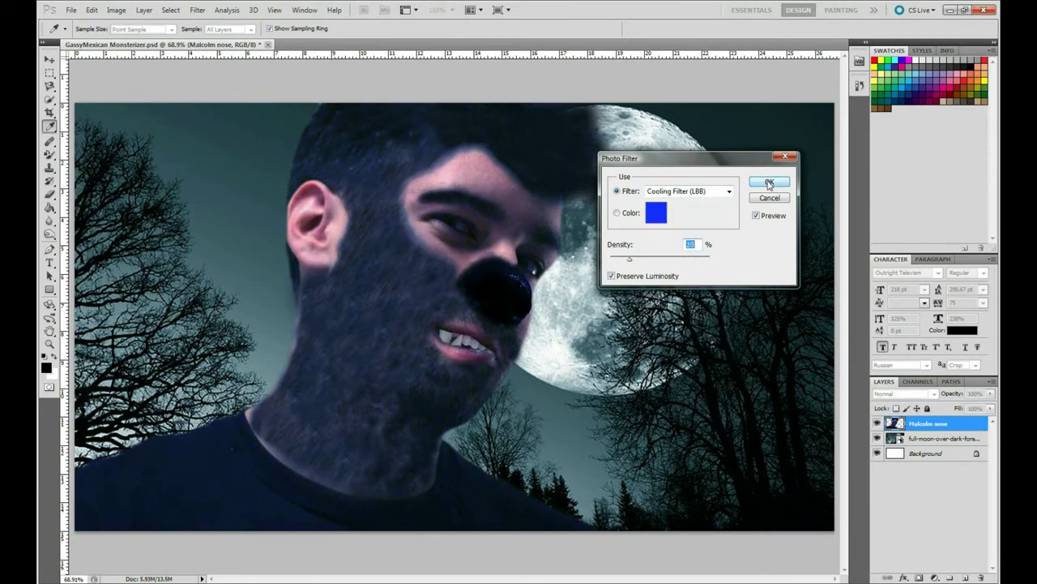
{"action": "left_click", "coordinate": [770, 184]}
Raise the brightness and contrast, then quick-select the left ear.
{"action": "left_click", "coordinate": [116, 10]}
{"action": "left_click", "coordinate": [284, 39]}
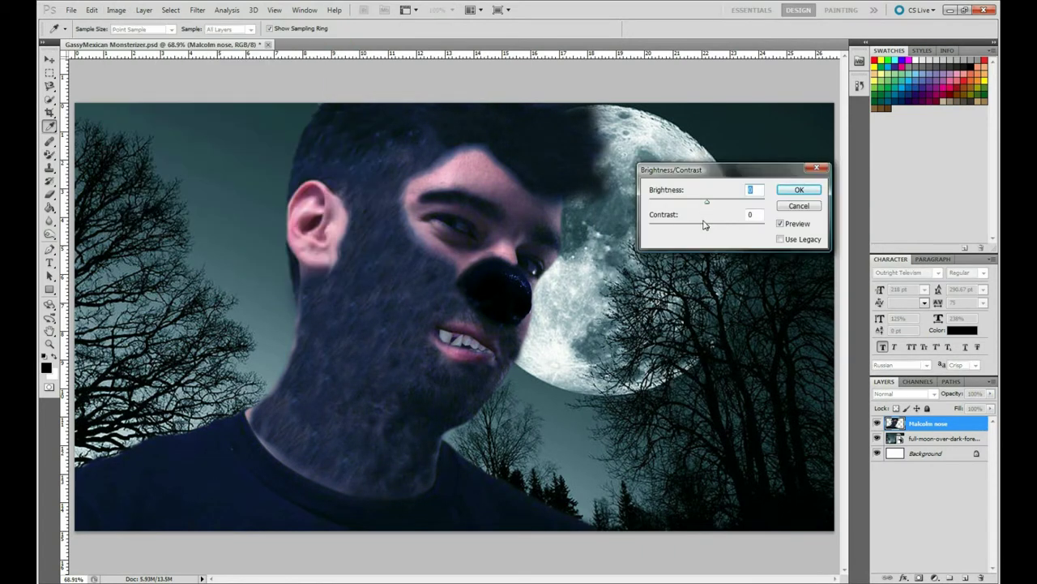
{"action": "left_click_drag", "start_coordinate": [706, 202], "coordinate": [718, 203]}
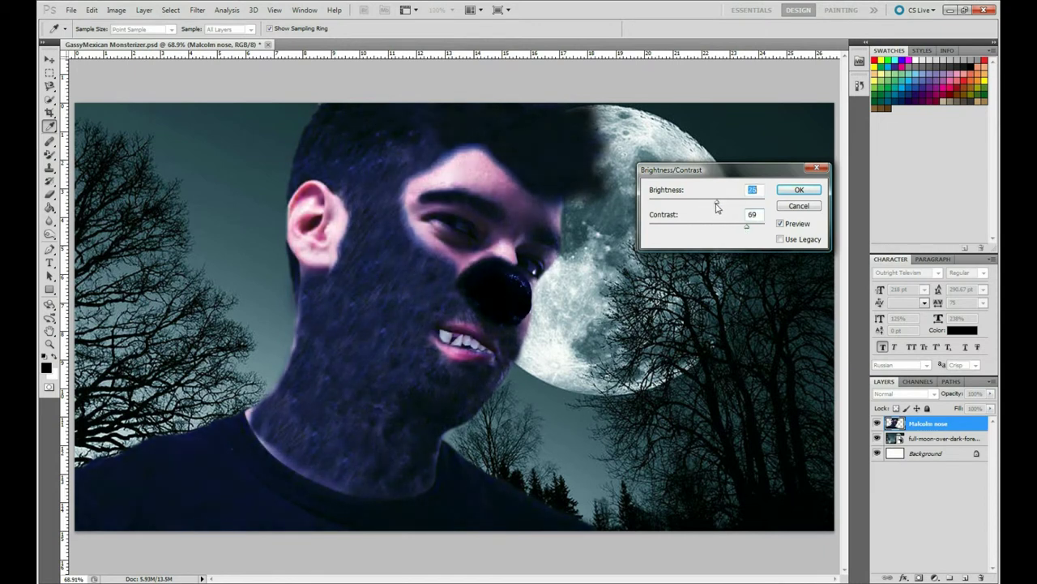
{"action": "key", "text": "Return"}
{"action": "key", "text": "w"}
{"action": "left_click_drag", "start_coordinate": [312, 194], "coordinate": [320, 251]}
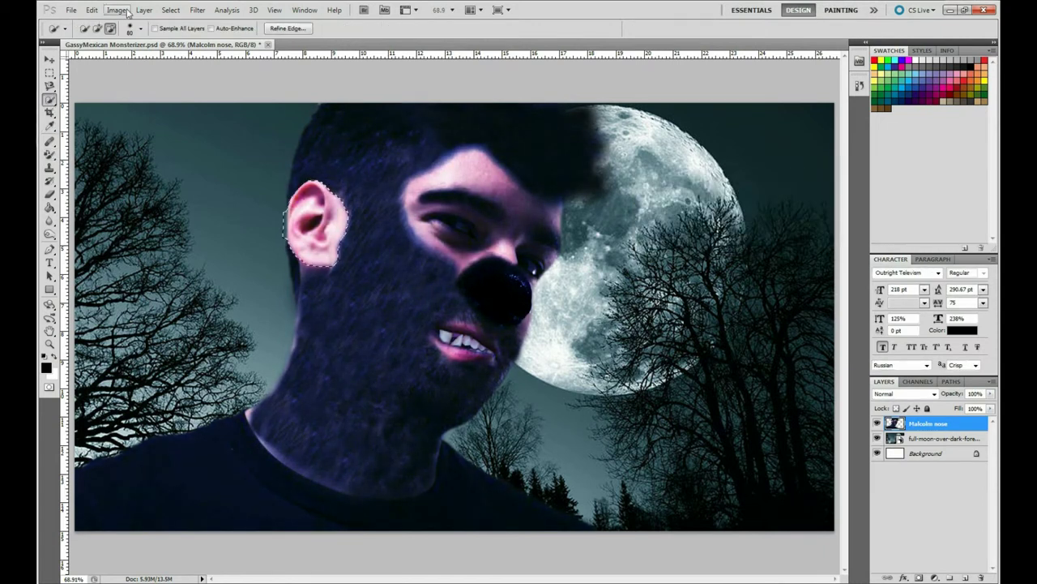
Warp the selected ear upward into a pointed wolf ear, then commit the placed eye photo.
{"action": "left_click", "coordinate": [92, 10]}
{"action": "left_click", "coordinate": [130, 245]}
{"action": "left_click", "coordinate": [283, 319]}
{"action": "left_click_drag", "start_coordinate": [311, 180], "coordinate": [267, 99]}
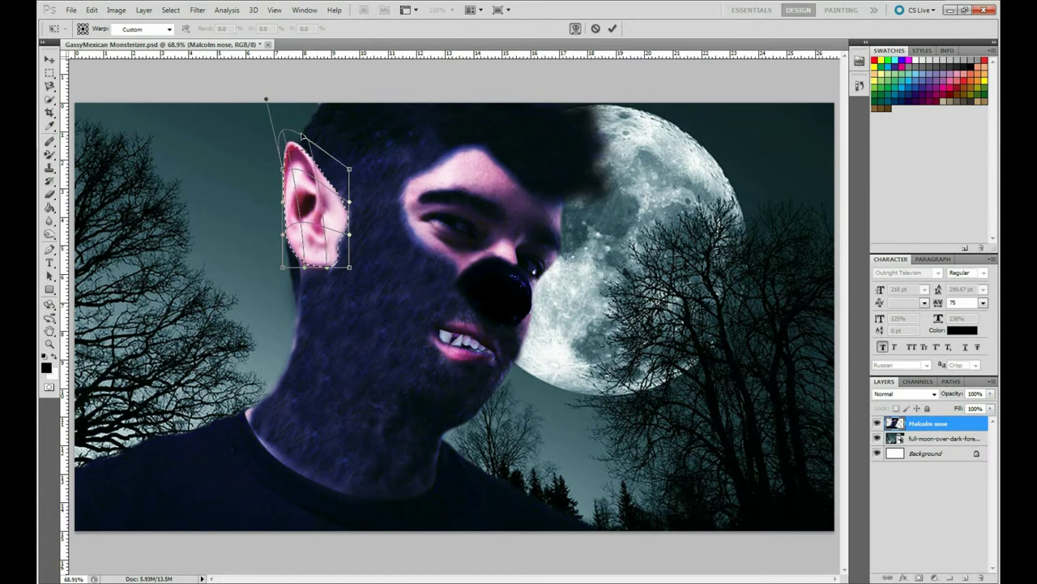
{"action": "left_click_drag", "start_coordinate": [302, 136], "coordinate": [250, 175]}
{"action": "left_click_drag", "start_coordinate": [348, 169], "coordinate": [338, 173]}
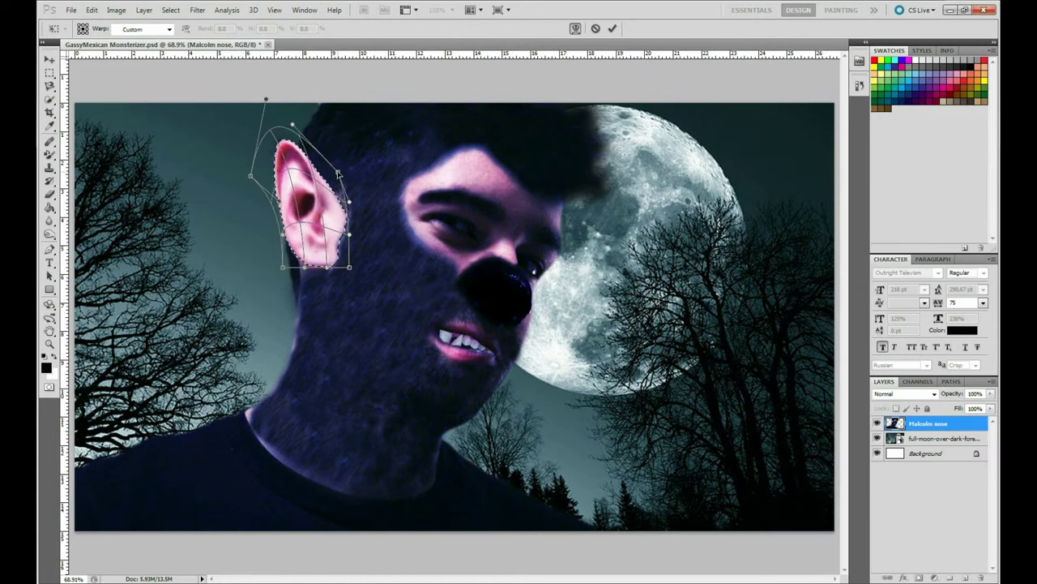
{"action": "key", "text": "Return"}
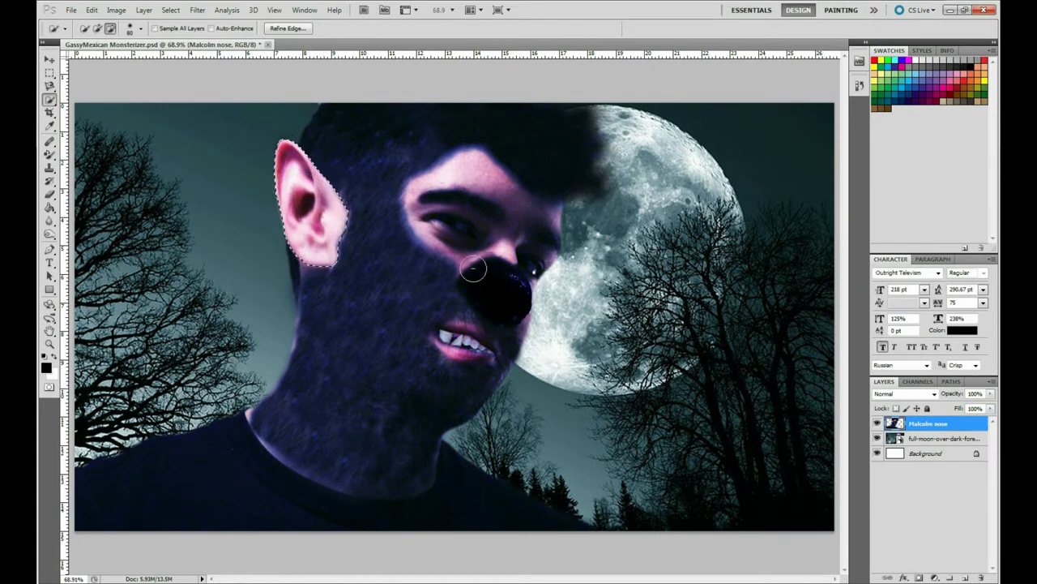
{"action": "key", "text": "ctrl+d"}
{"action": "key", "text": "Return"}
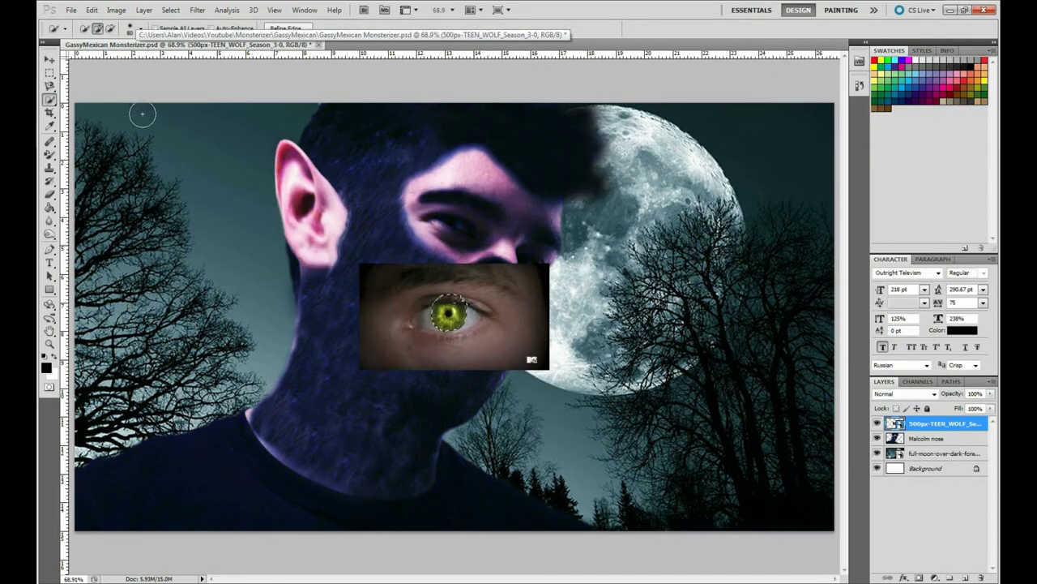
Cut out the iris with Refine Edge and fit the pasted copy onto the left eye.
{"action": "left_click", "coordinate": [448, 314]}
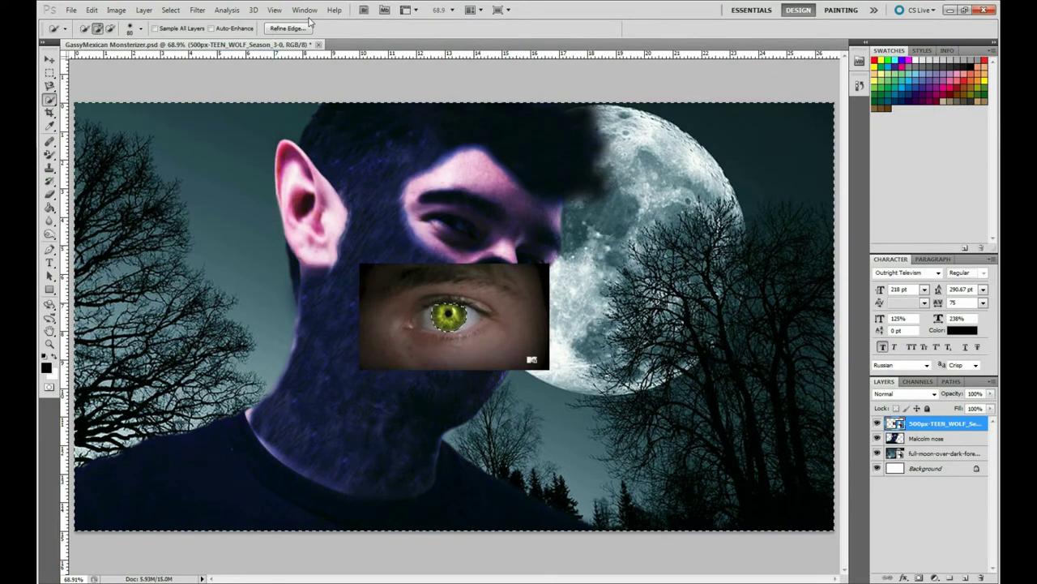
{"action": "key", "text": "ctrl+alt+r"}
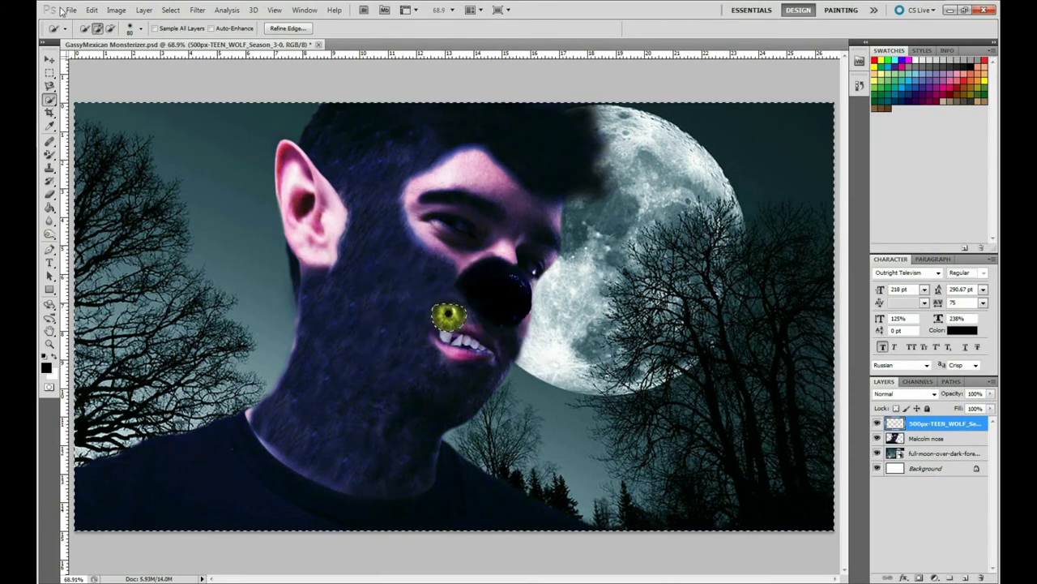
{"action": "left_click", "coordinate": [116, 222]}
{"action": "left_click_drag", "start_coordinate": [463, 242], "coordinate": [458, 233]}
{"action": "key", "text": "Return"}
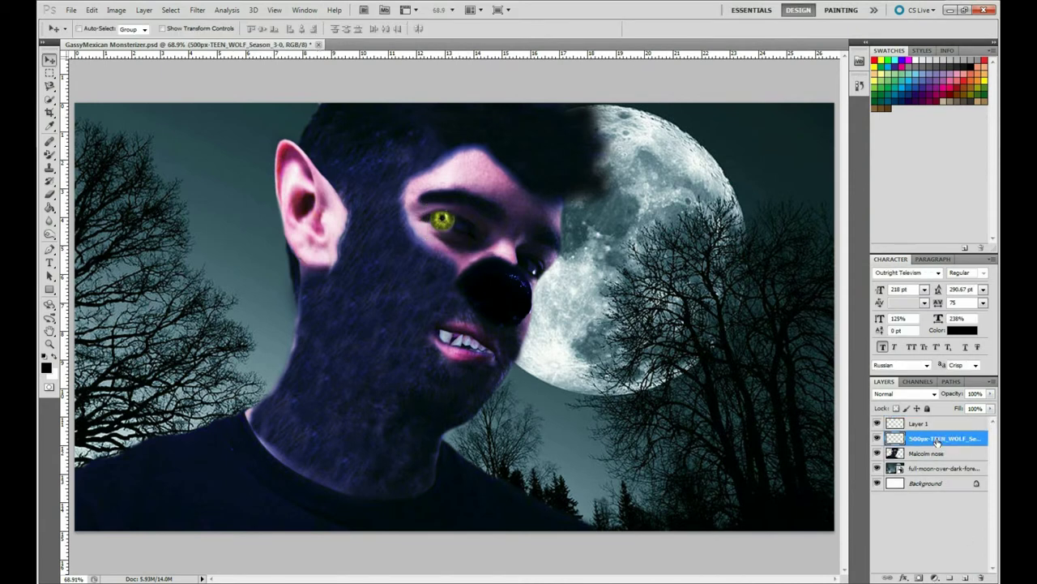
Duplicate the iris onto the right eye and bring the face layer above both.
{"action": "left_click", "coordinate": [91, 9]}
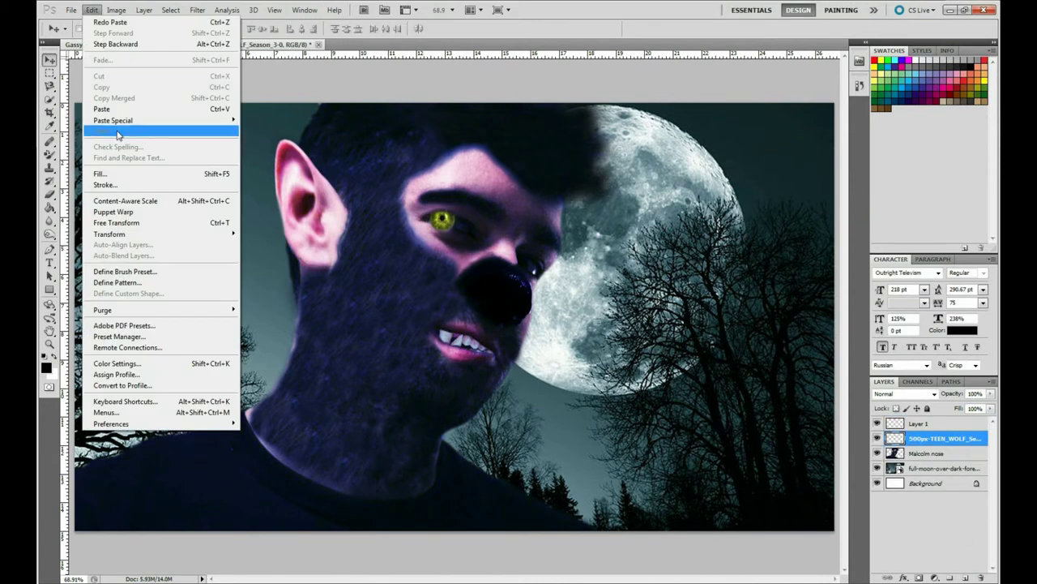
{"action": "key", "text": "w"}
{"action": "left_click", "coordinate": [919, 424]}
{"action": "key", "text": "v"}
{"action": "left_click_drag", "start_coordinate": [442, 222], "coordinate": [512, 263]}
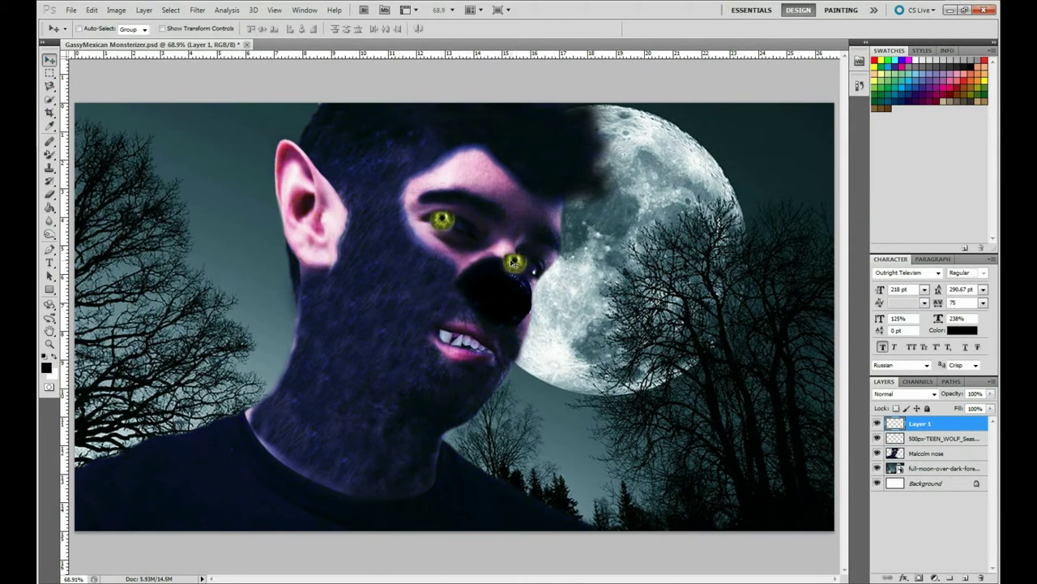
{"action": "key", "text": "alt+bracketleft"}
{"action": "key", "text": "alt+bracketleft"}
Make the top face layer semi-transparent to check how the irises line up.
{"action": "key", "text": "ctrl+shift+bracketright"}
{"action": "key", "text": "alt+bracketleft"}
{"action": "key", "text": "alt+bracketleft"}
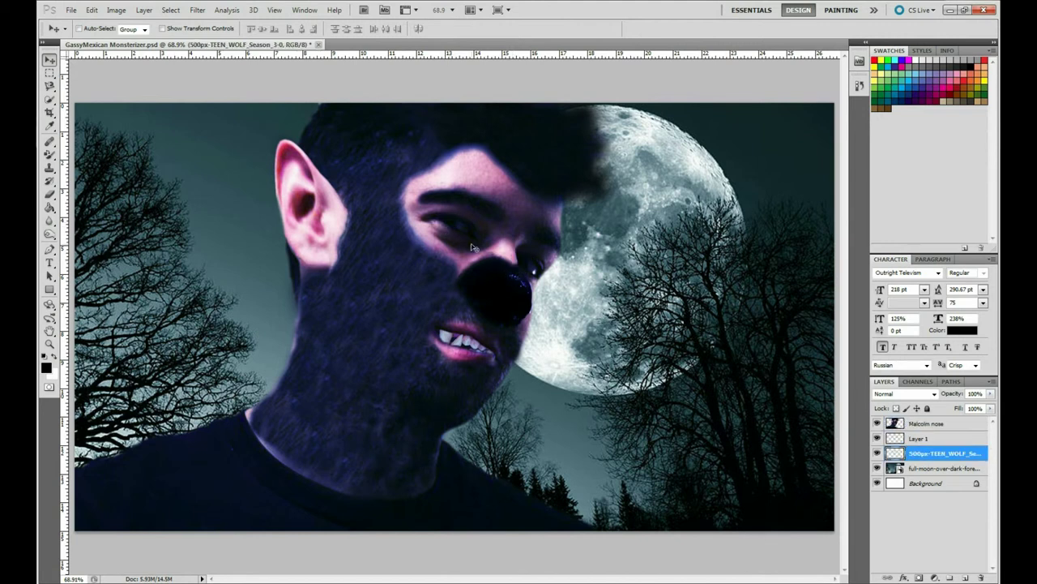
{"action": "key", "text": "b"}
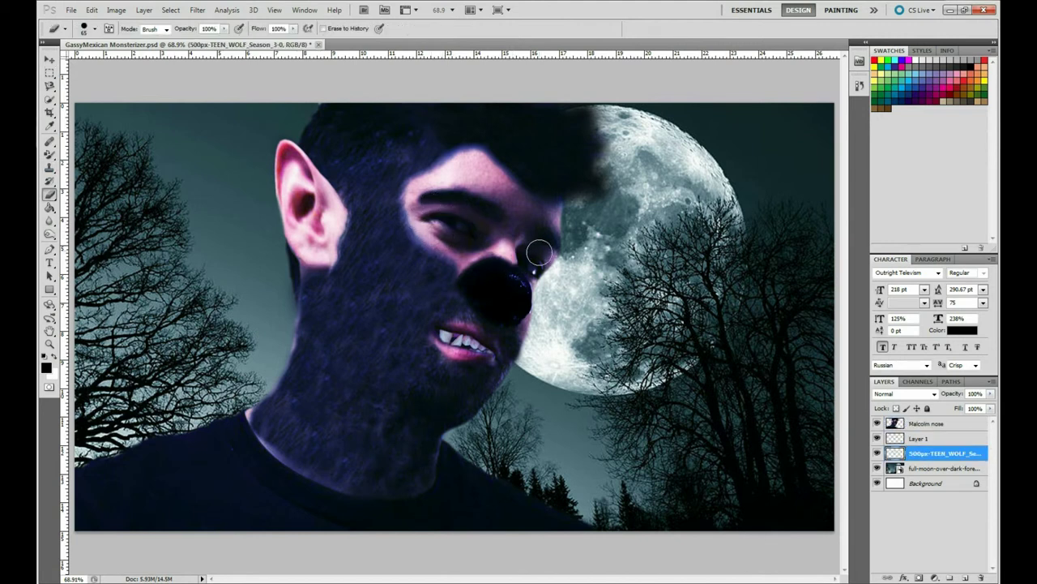
{"action": "key", "text": "alt+bracketright"}
{"action": "left_click", "coordinate": [908, 423]}
{"action": "mouse_move", "coordinate": [989, 393]}
{"action": "left_mouse_down"}
{"action": "mouse_move", "coordinate": [957, 406]}
{"action": "mouse_move", "coordinate": [958, 444]}
{"action": "left_mouse_up"}
Restore the face layer's opacity and move it below both iris layers in the stack.
{"action": "key", "text": "alt+bracketleft"}
{"action": "key", "text": "alt+bracketleft"}
{"action": "key", "text": "alt+bracketright"}
{"action": "key", "text": "alt+bracketright"}
{"action": "left_click", "coordinate": [958, 442]}
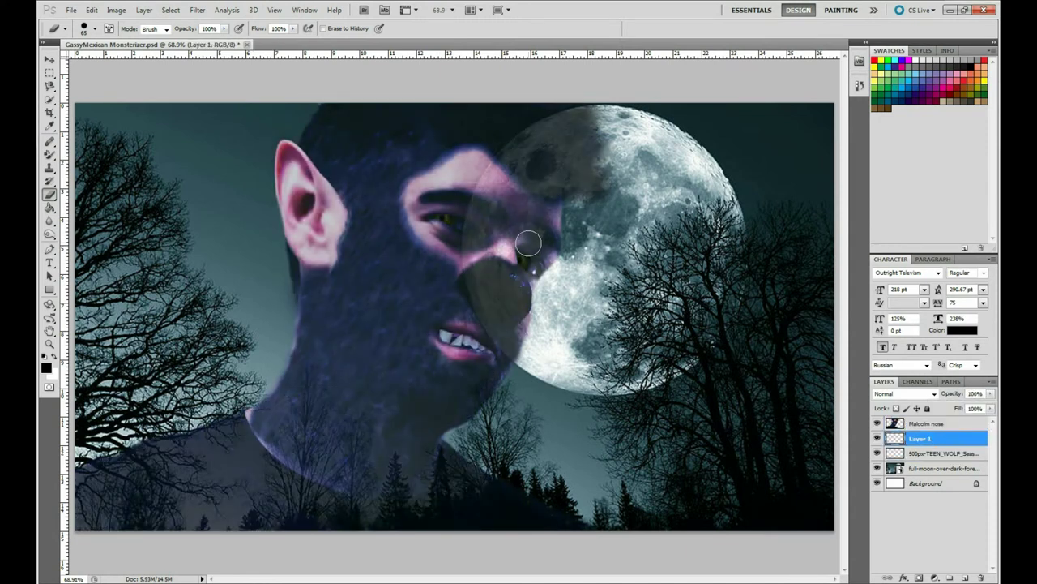
{"action": "key", "text": "alt+bracketright"}
{"action": "key", "text": "ctrl+bracketleft"}
{"action": "key", "text": "ctrl+bracketleft"}
{"action": "key", "text": "alt+bracketright"}
{"action": "key", "text": "alt+bracketright"}
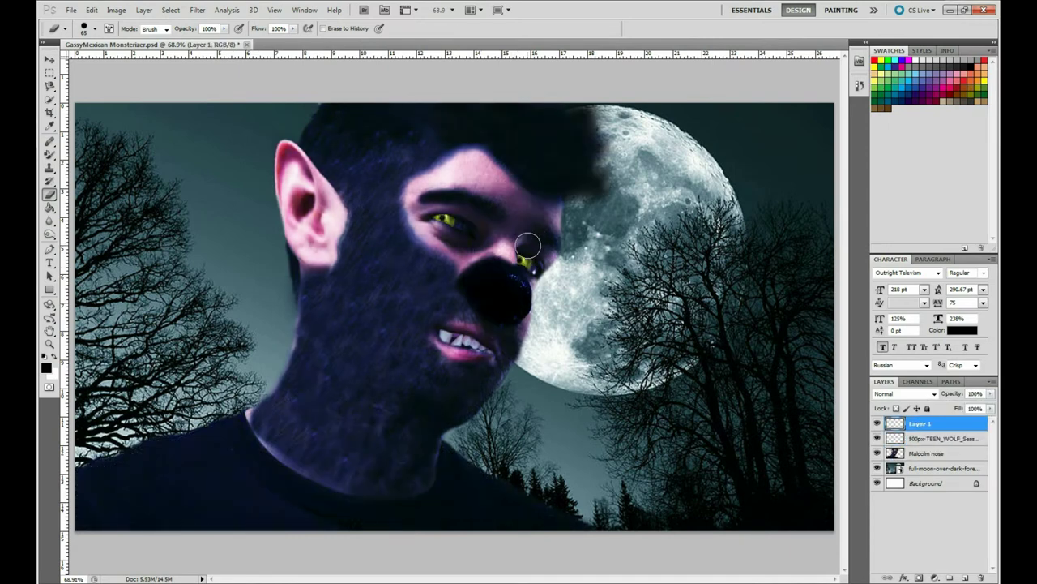
Fade the Teen Wolf iris copy to about 35% opacity, then fit the whole image on screen.
{"action": "left_click_drag", "start_coordinate": [415, 219], "coordinate": [595, 345]}
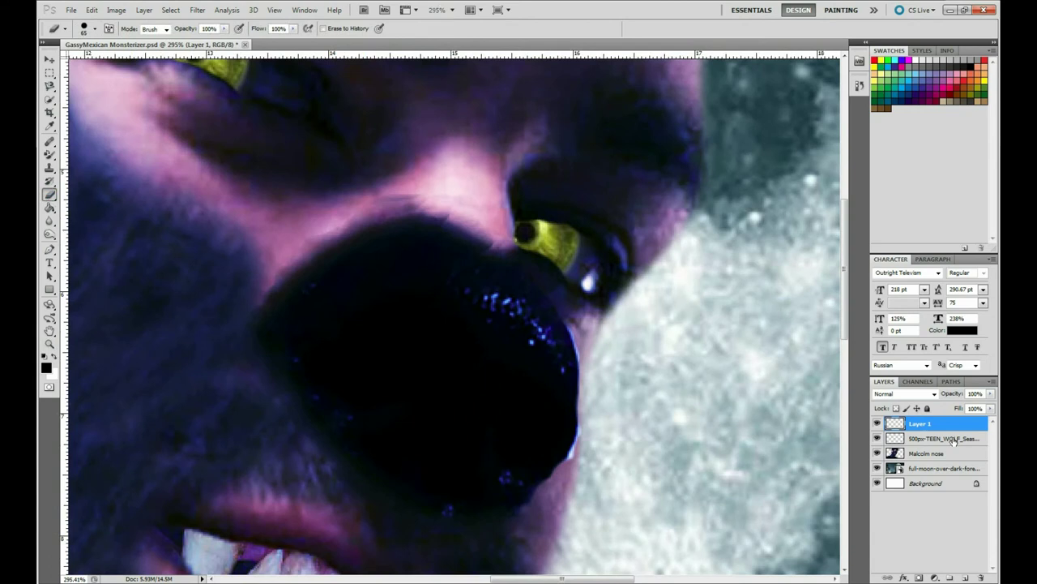
{"action": "left_click_drag", "start_coordinate": [990, 393], "coordinate": [953, 409]}
{"action": "scroll", "coordinate": [523, 538], "scroll_direction": "up", "scroll_amount": 3}
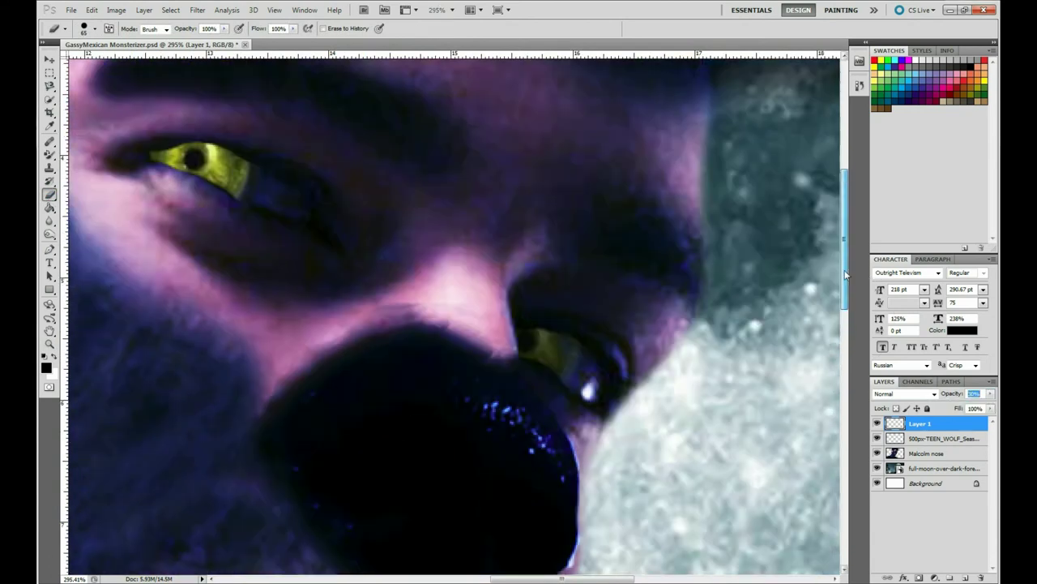
{"action": "left_click", "coordinate": [944, 439]}
{"action": "left_click", "coordinate": [275, 9]}
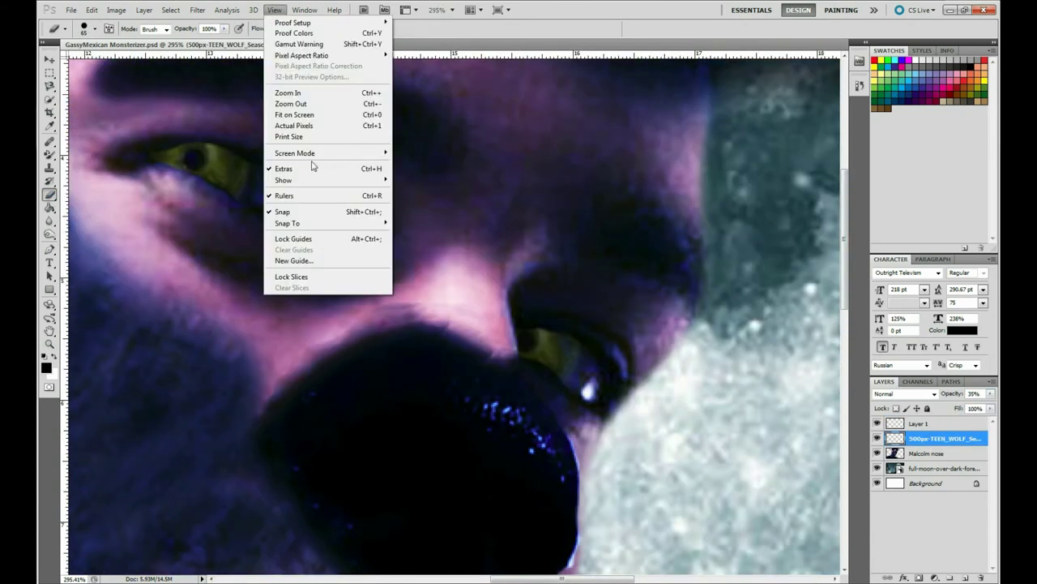
{"action": "left_click", "coordinate": [296, 102]}
{"action": "left_click", "coordinate": [49, 141]}
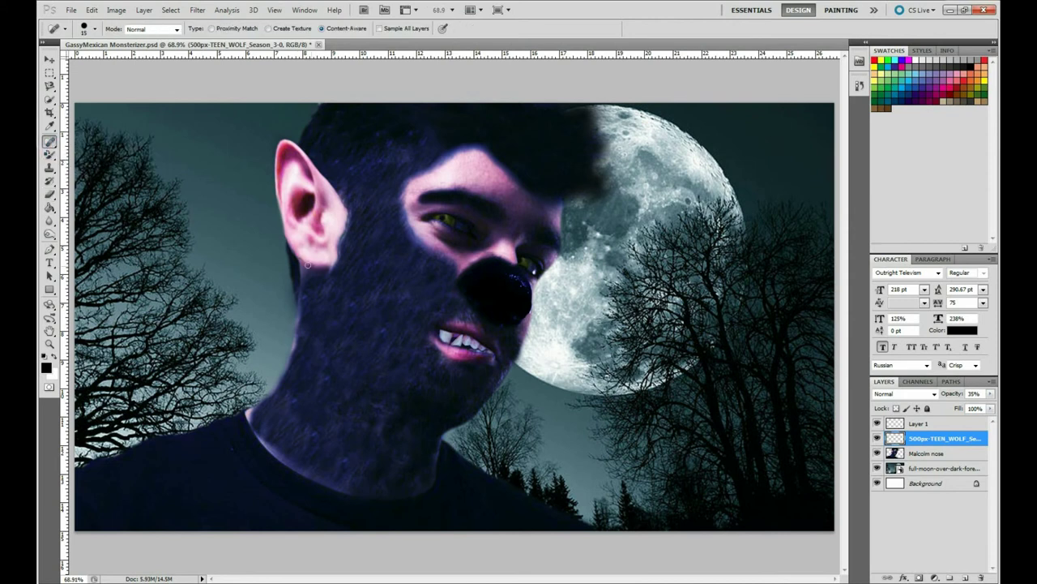
Select the Malcolm nose face layer for retouching the spot below the ear.
{"action": "key", "text": "alt+bracketleft"}
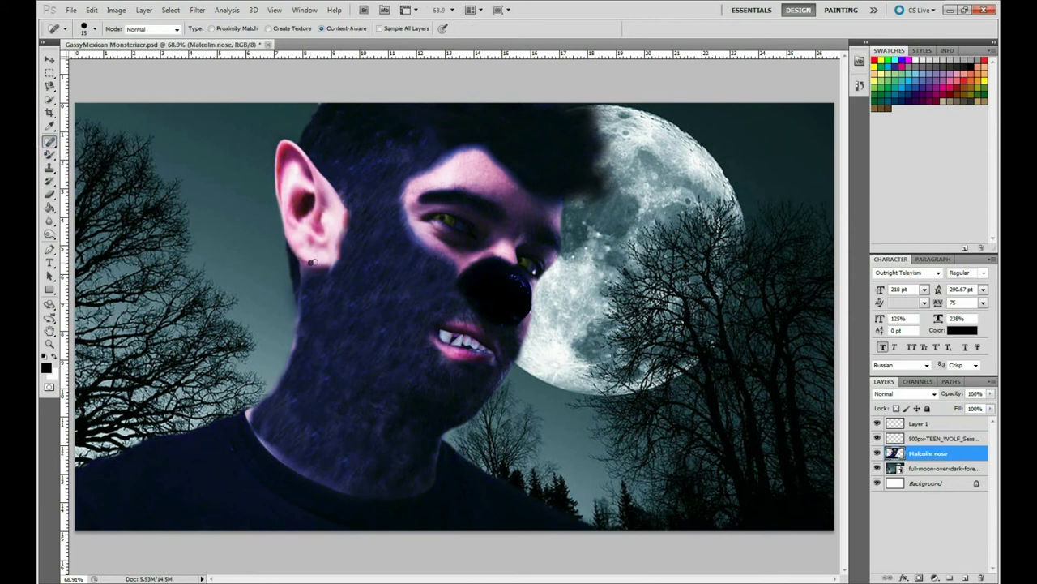